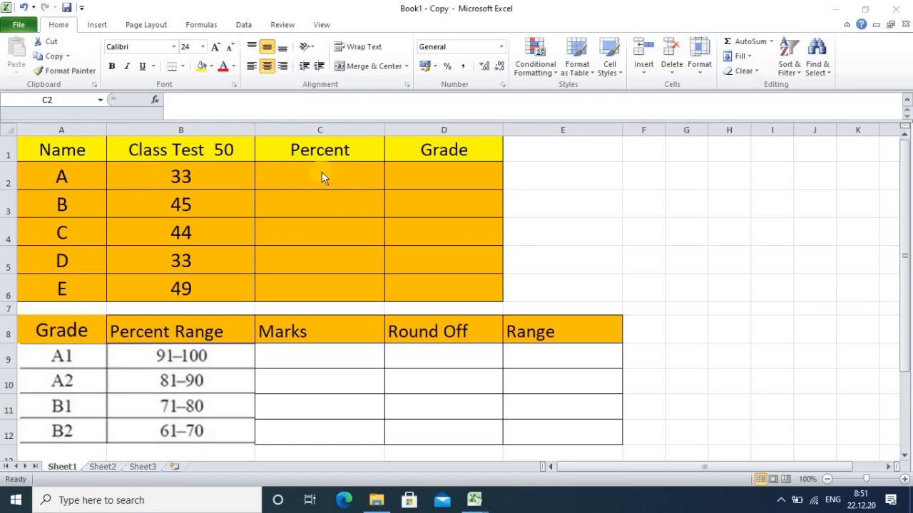
# Step: Enter the formula =(B2/50)*100 in cell C2 to calculate student A's percent
pyautogui.click(323, 171)
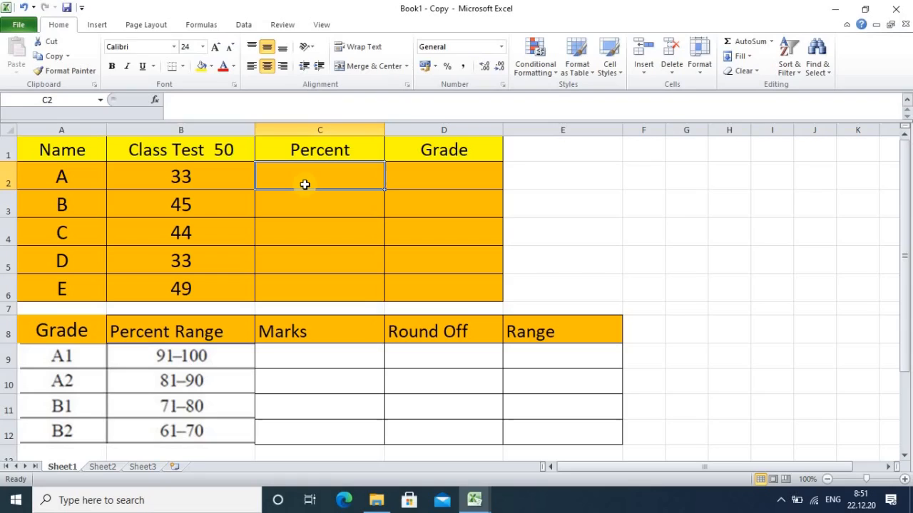
pyautogui.write('=')
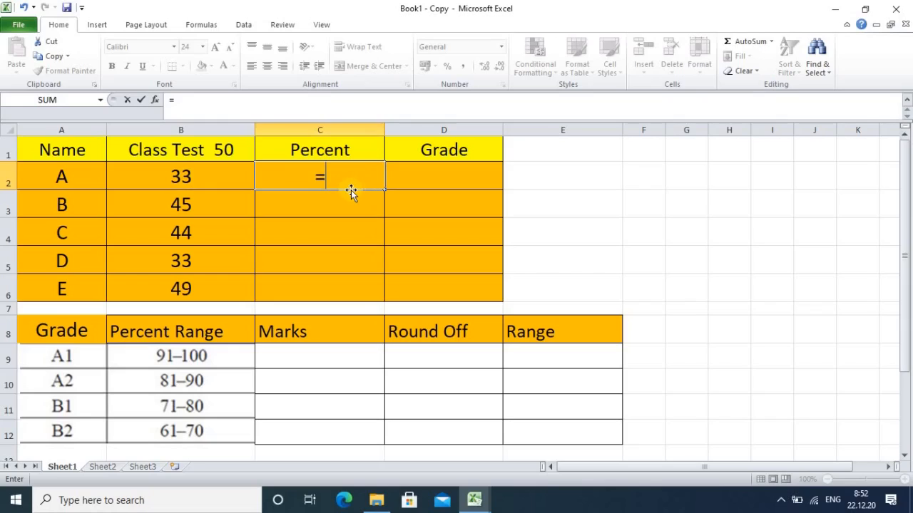
pyautogui.click(178, 175)
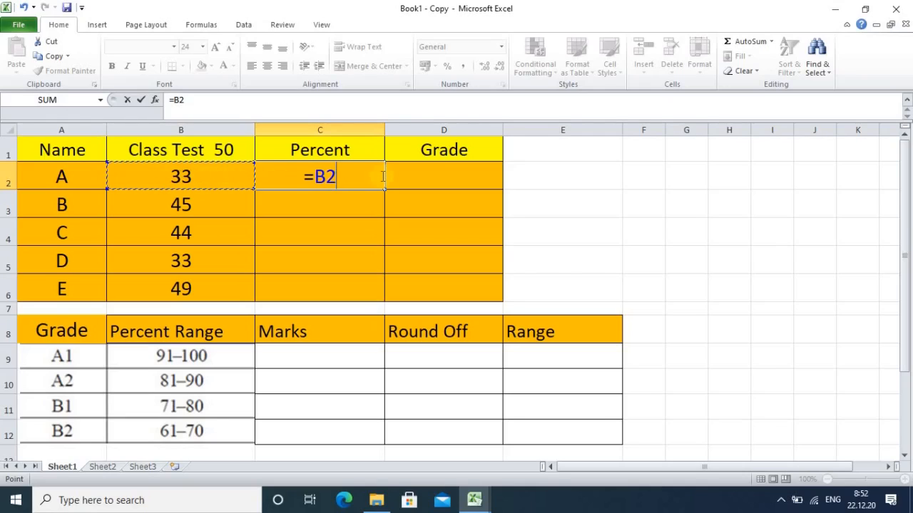
pyautogui.write('/')
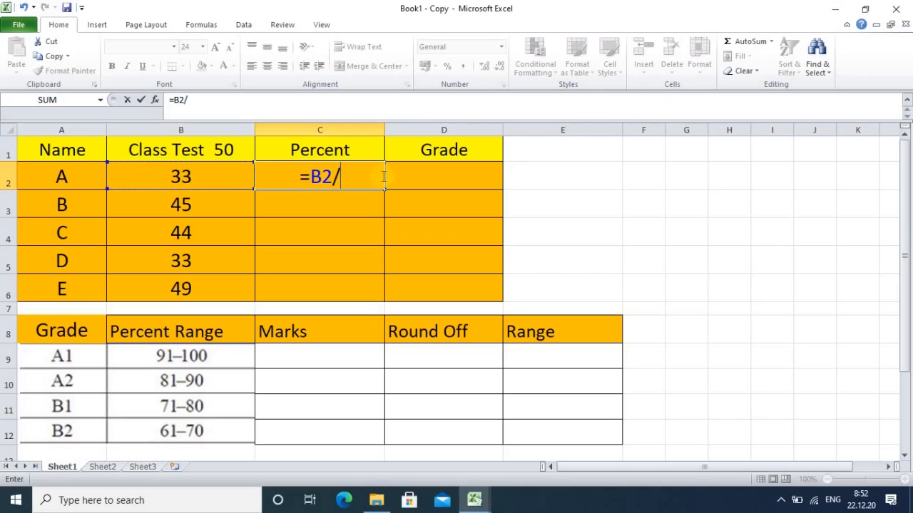
pyautogui.write('50')
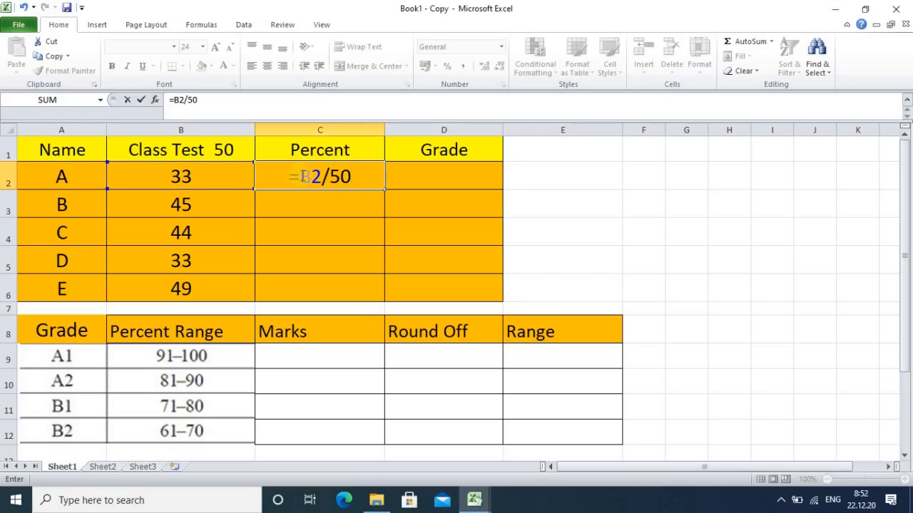
pyautogui.click(299, 176)
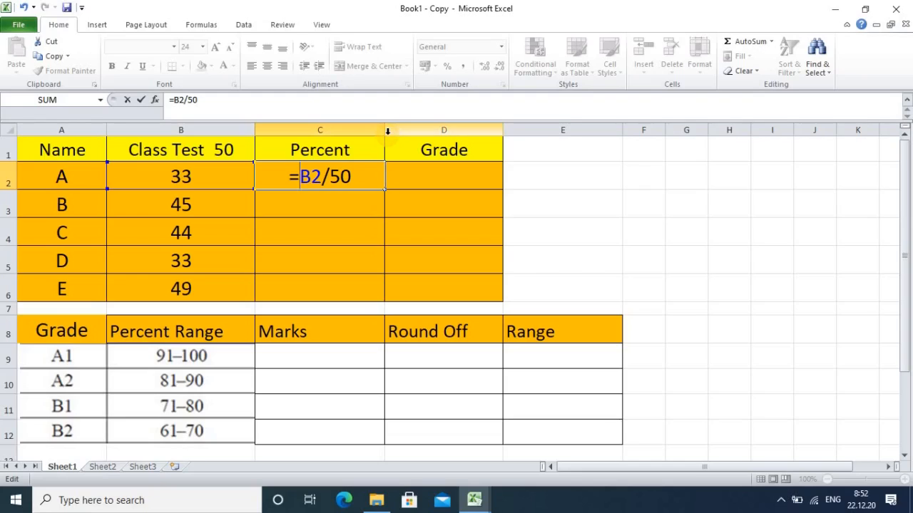
pyautogui.write('(B2/50')
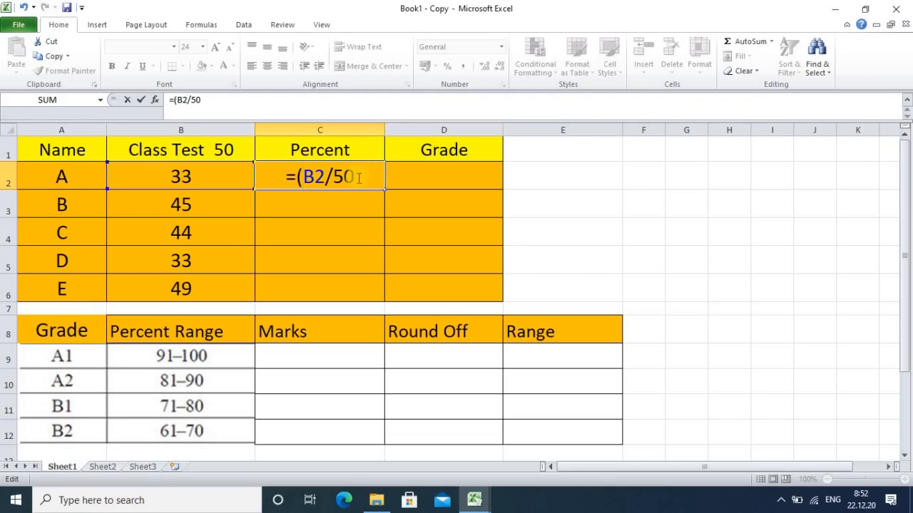
pyautogui.write(')')
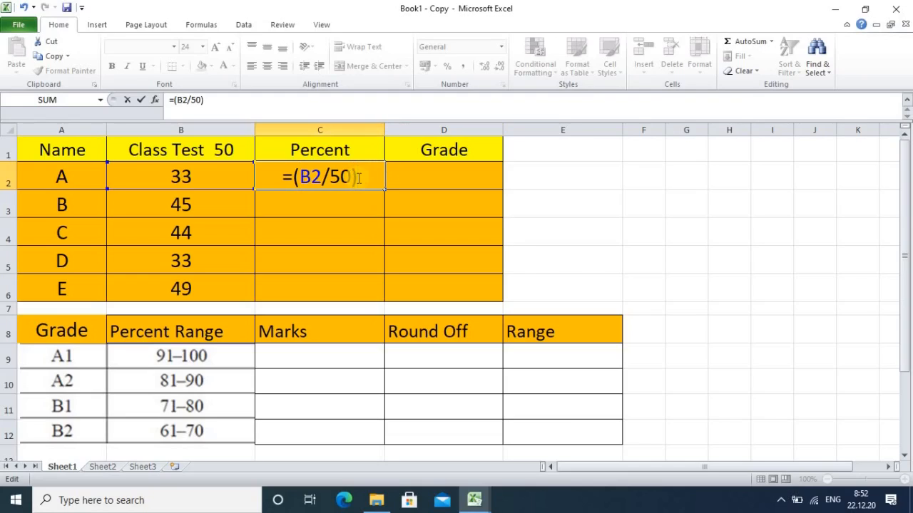
pyautogui.write('*1')
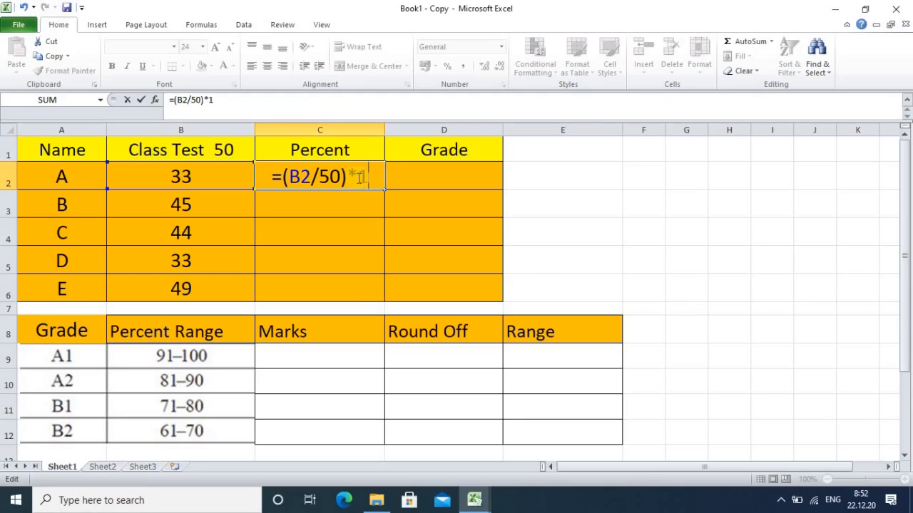
pyautogui.write('00')
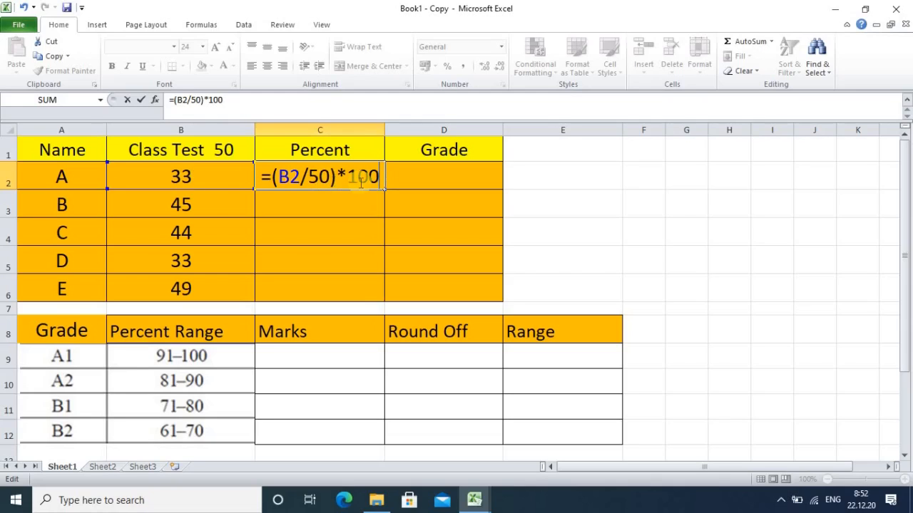
pyautogui.press('Return')
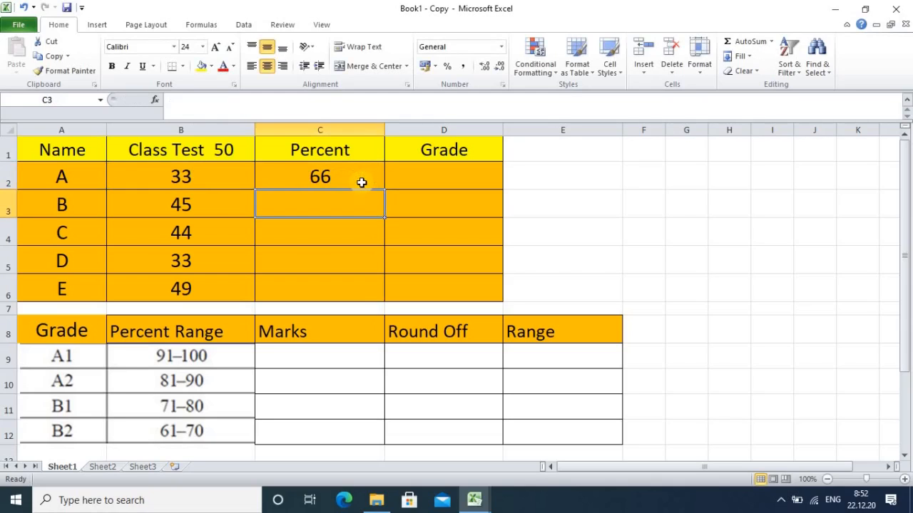
# Step: Fill the percent formula from C2 down to C6 for the remaining students
pyautogui.click(350, 172)
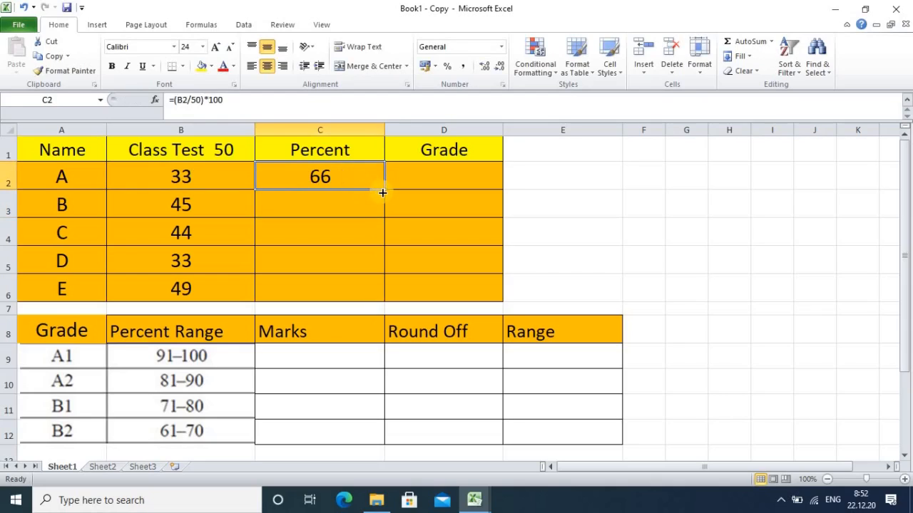
pyautogui.moveTo(383, 197); pyautogui.dragTo(378, 303)
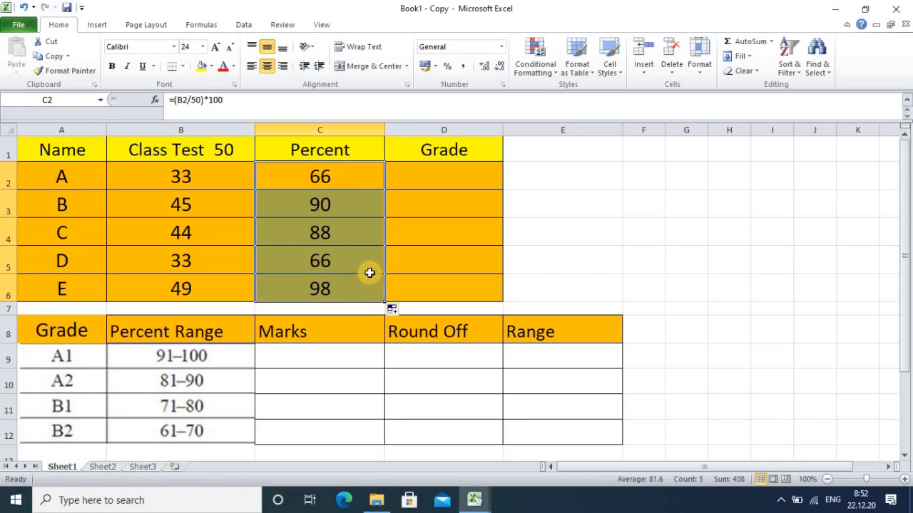
pyautogui.click(354, 206)
pyautogui.click(350, 176)
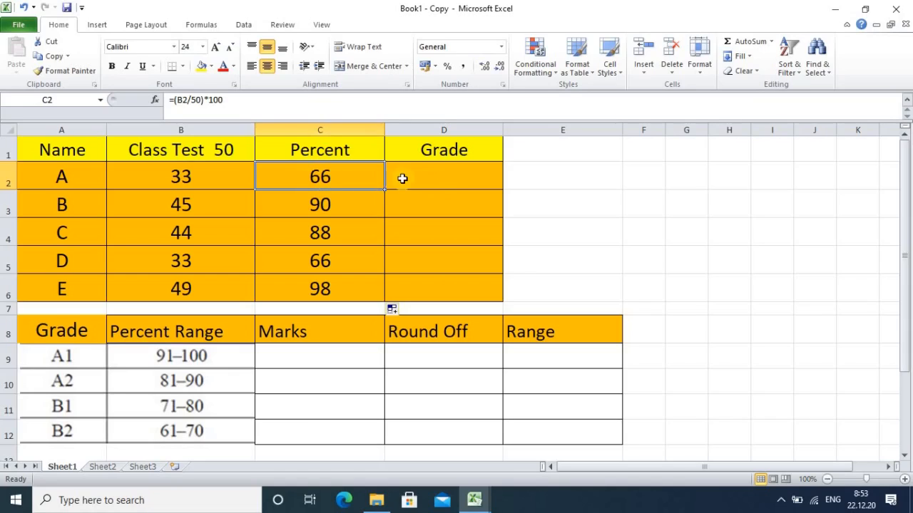
pyautogui.click(456, 182)
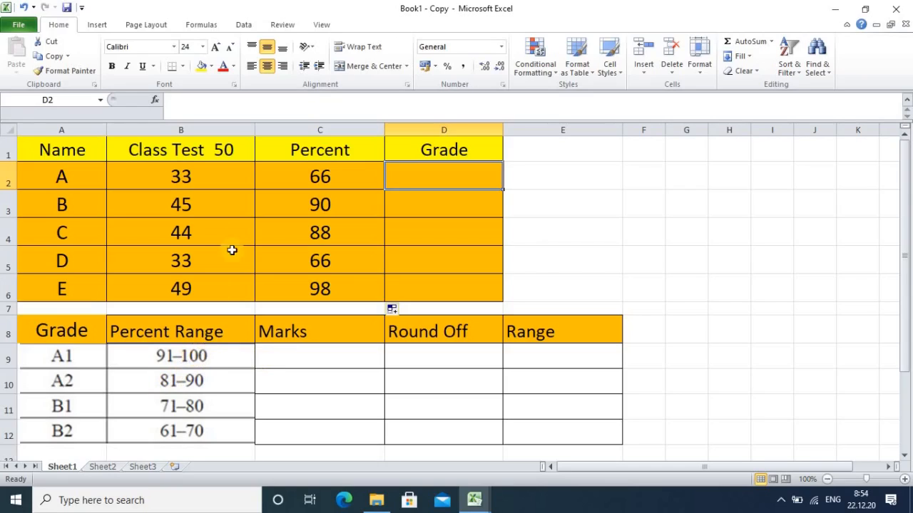
# Step: Enter the formula =91/100*50 in cell C9 for the lowest A1 marks
pyautogui.click(285, 354)
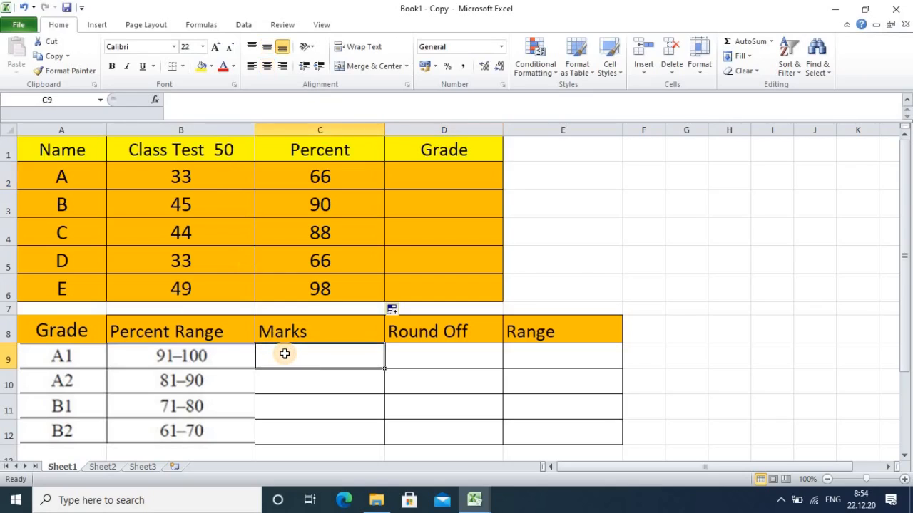
pyautogui.write('=')
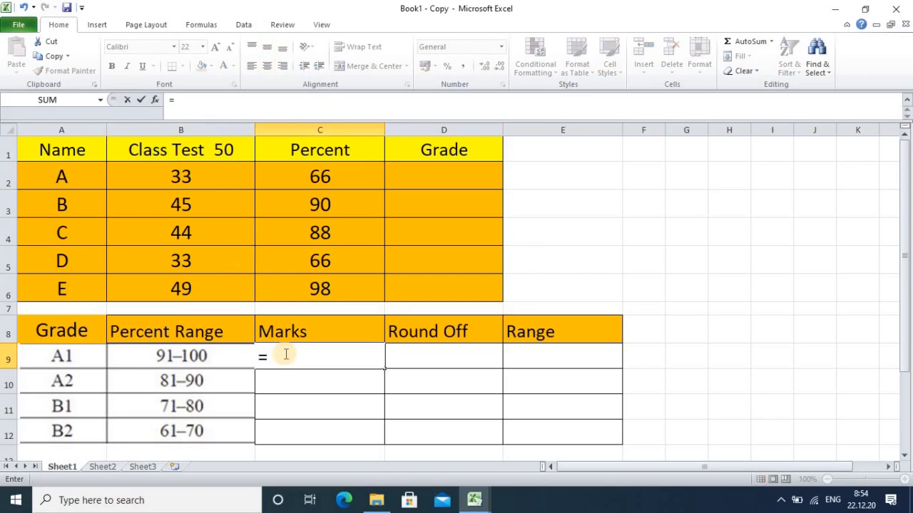
pyautogui.write('91/1')
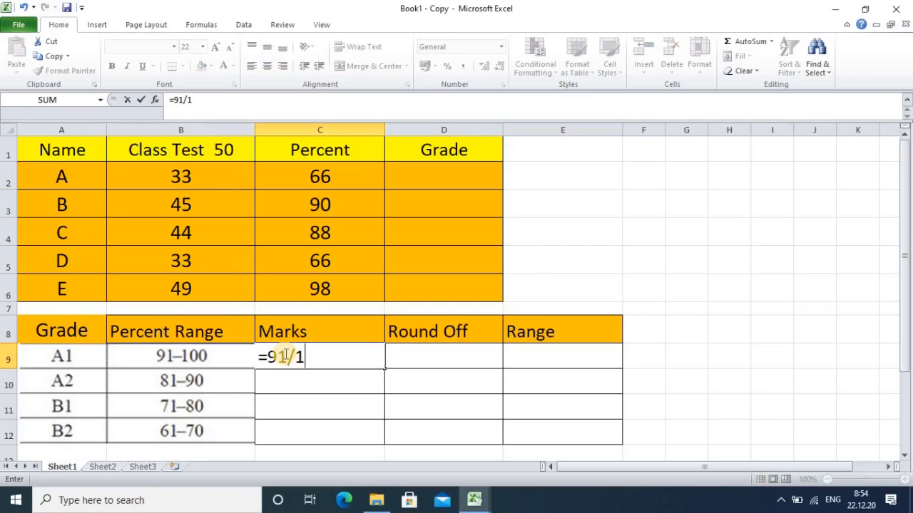
pyautogui.write('00*')
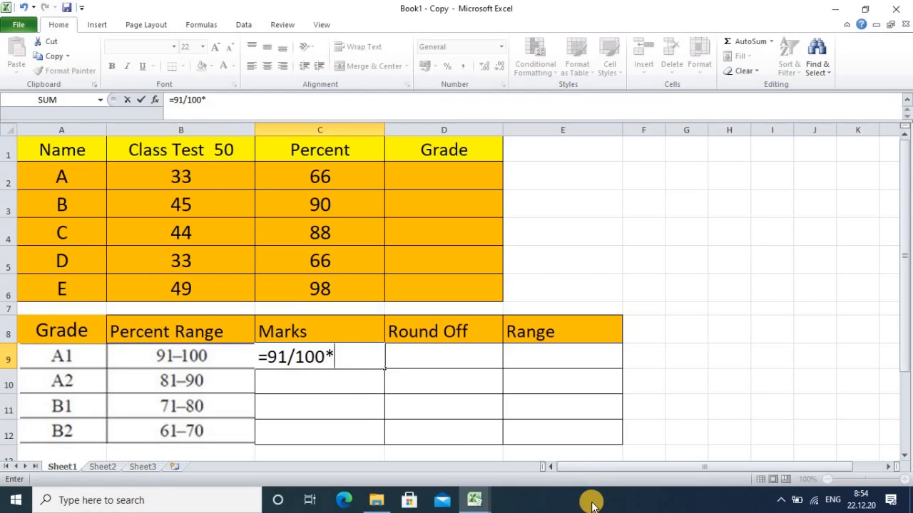
pyautogui.write('50')
pyautogui.press('Return')
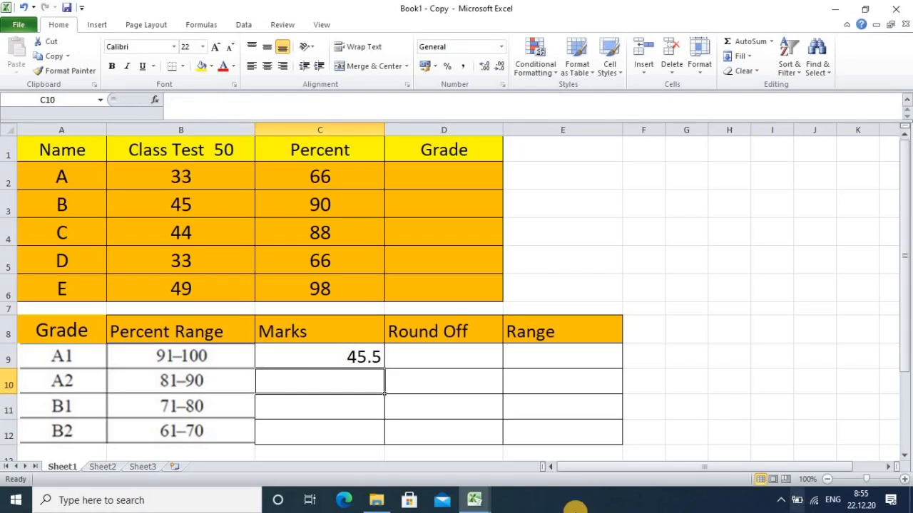
# Step: Round the A1 marks to zero decimals in cell D9 with =ROUND(C9,0)
pyautogui.click(422, 357)
pyautogui.write('=')
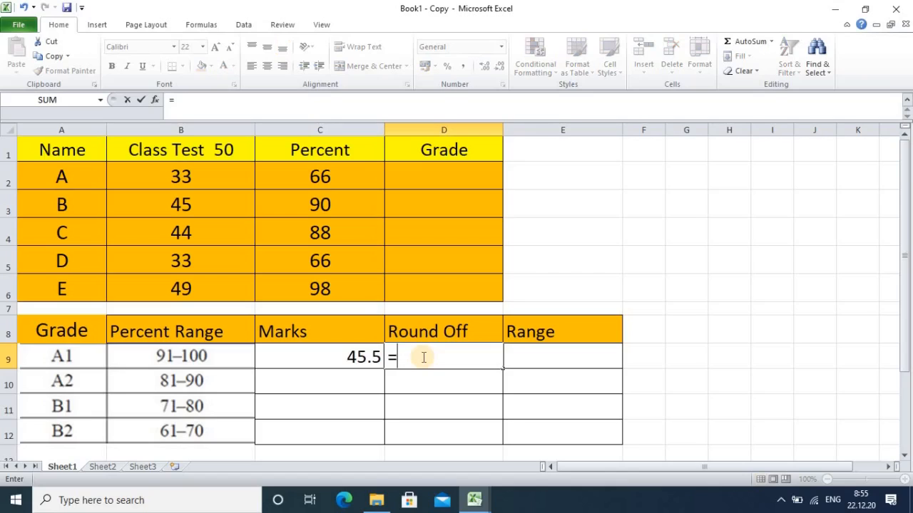
pyautogui.write('round')
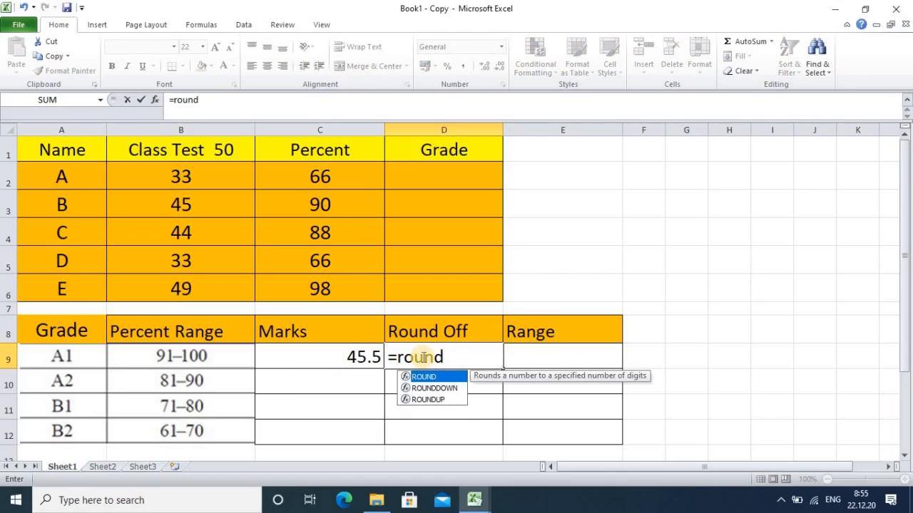
pyautogui.write('(')
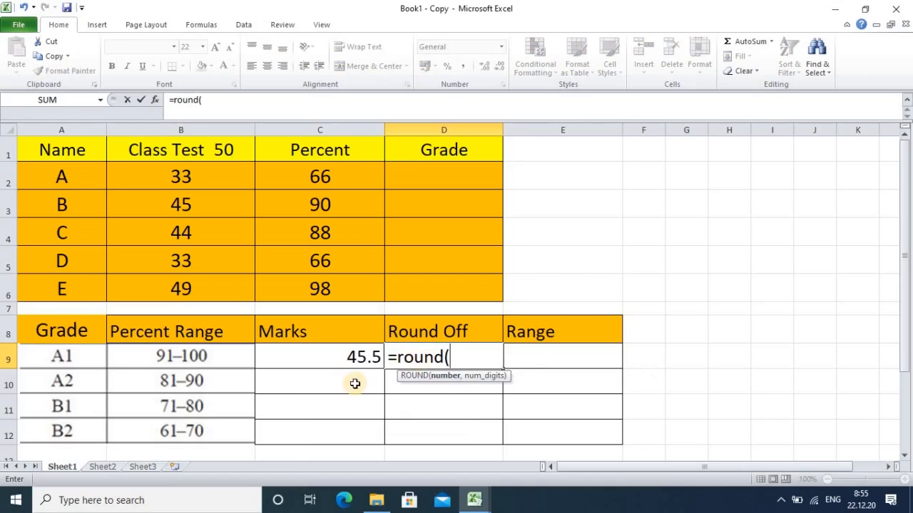
pyautogui.click(368, 362)
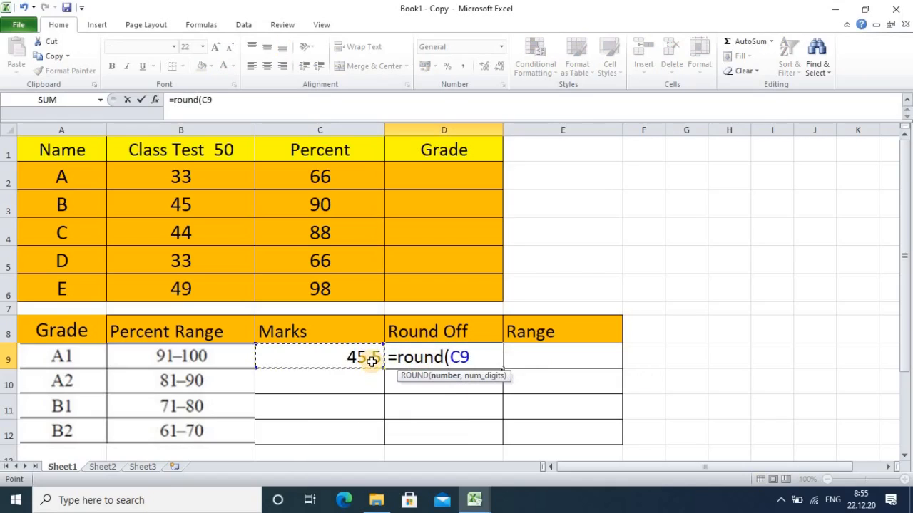
pyautogui.write(',')
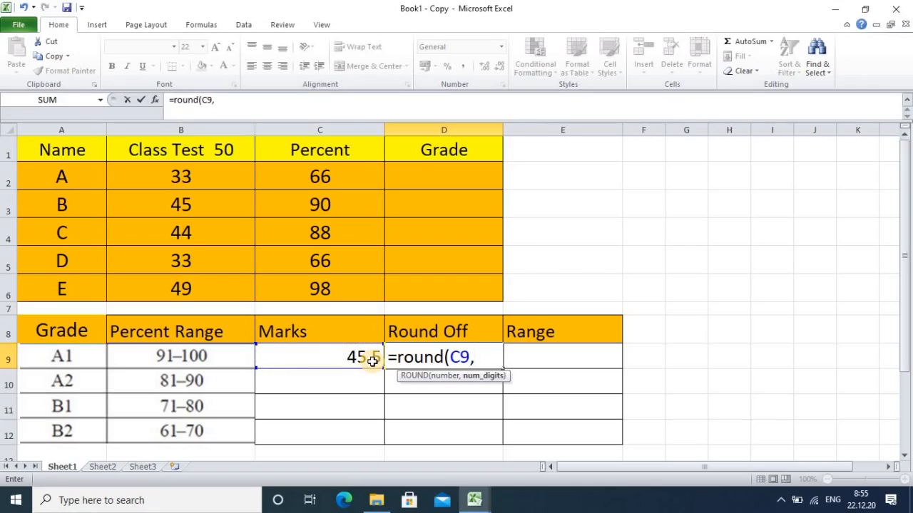
pyautogui.write('0)')
pyautogui.press('Return')
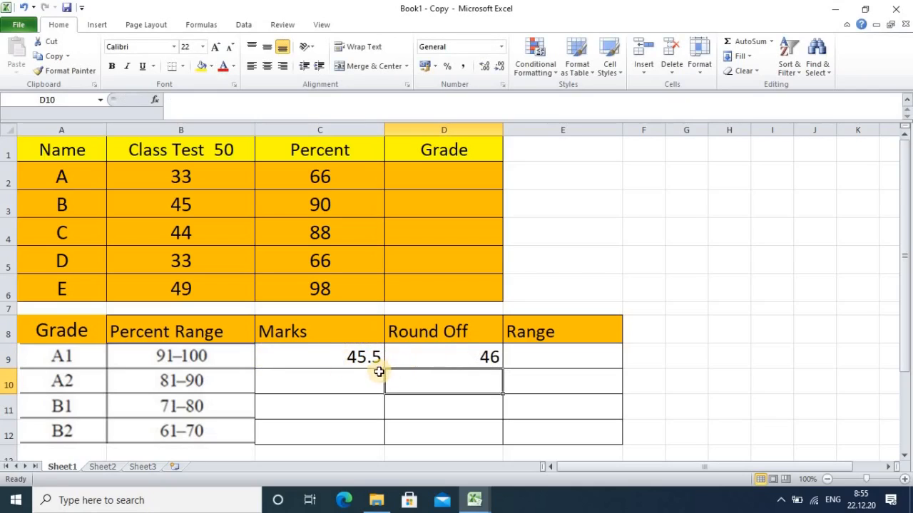
# Step: Enter 46-50 as the A1 marks range in cell E9
pyautogui.click(538, 356)
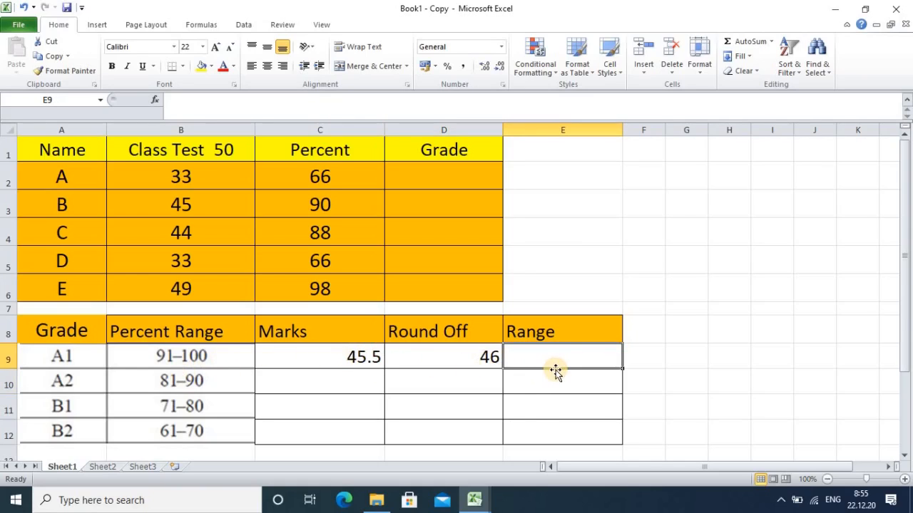
pyautogui.write('46')
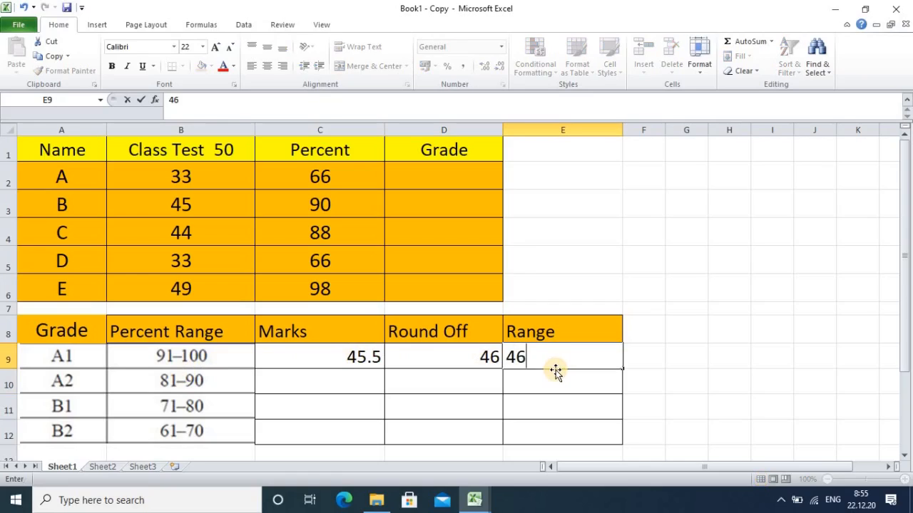
pyautogui.write('-50')
# Step: Enter the formula =81/100*50 in cell C10 for the lowest A2 marks
pyautogui.click(344, 382)
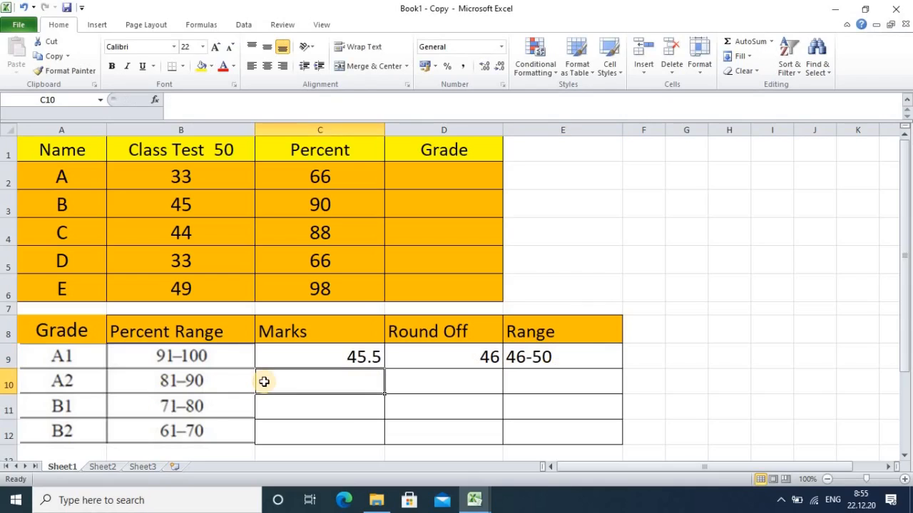
pyautogui.write('=')
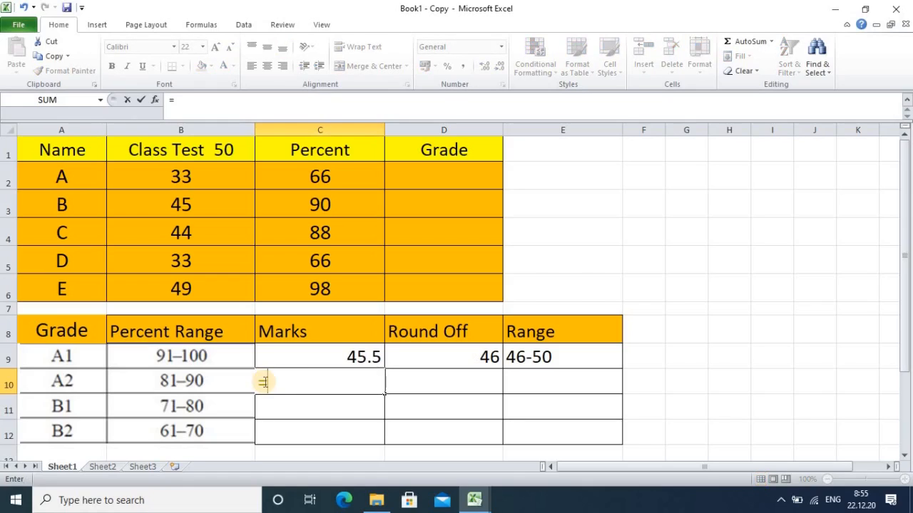
pyautogui.write('81/100')
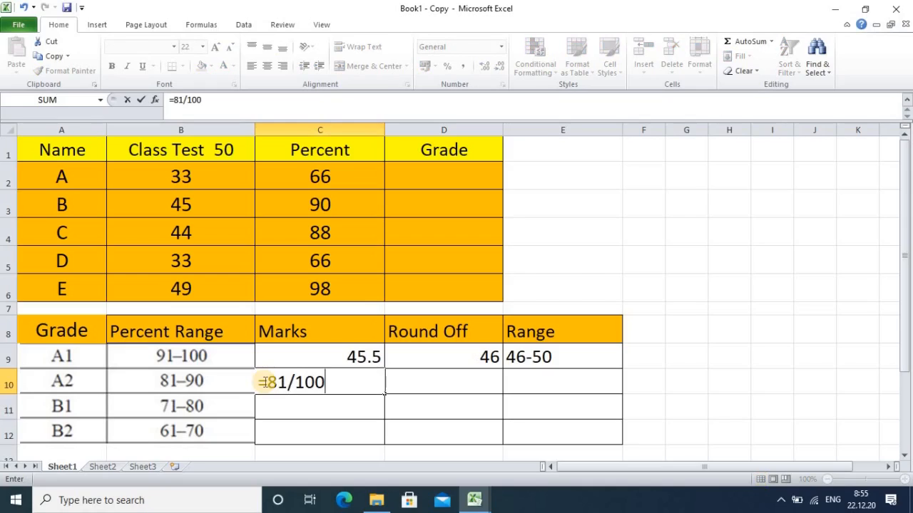
pyautogui.write('*50')
pyautogui.press('Return')
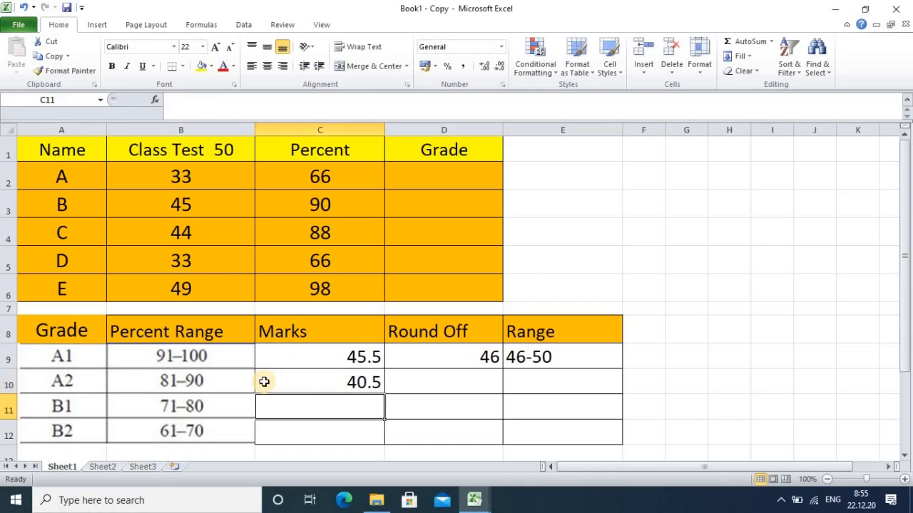
# Step: Fill the ROUND formula from D9 down to D10 for the A2 row
pyautogui.click(465, 352)
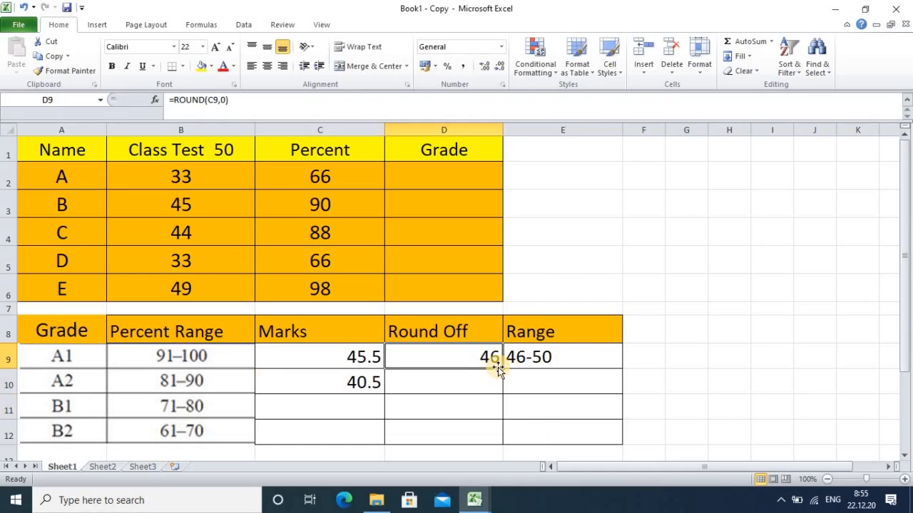
pyautogui.moveTo(504, 367); pyautogui.dragTo(504, 397)
pyautogui.click(529, 378)
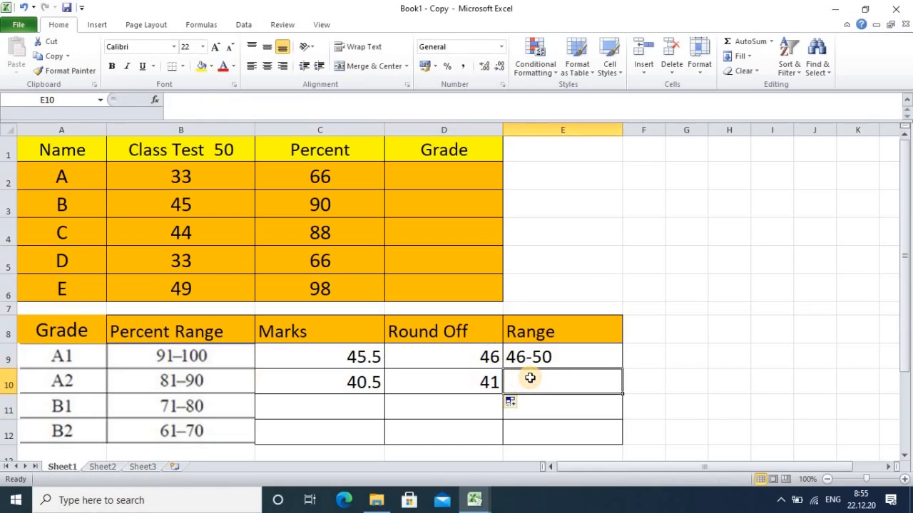
# Step: Enter 41-45 as the A2 marks range in cell E10
pyautogui.write('41')
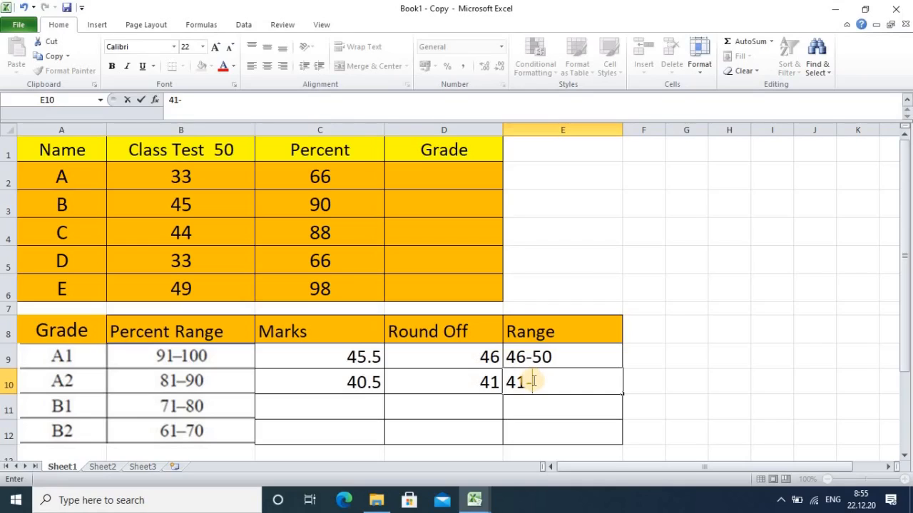
pyautogui.write('-45')
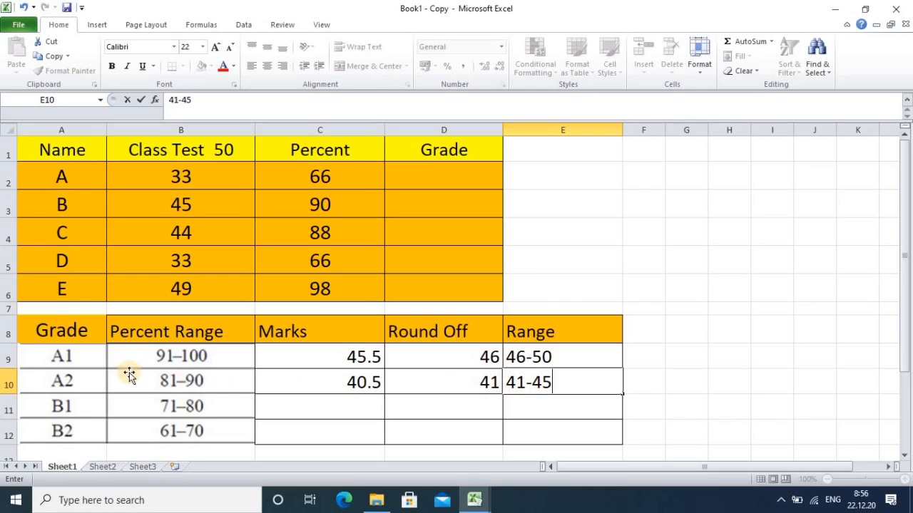
# Step: Enter the formula =71/100*50 in cell C11 for the lowest B1 marks
pyautogui.click(322, 406)
pyautogui.write('=')
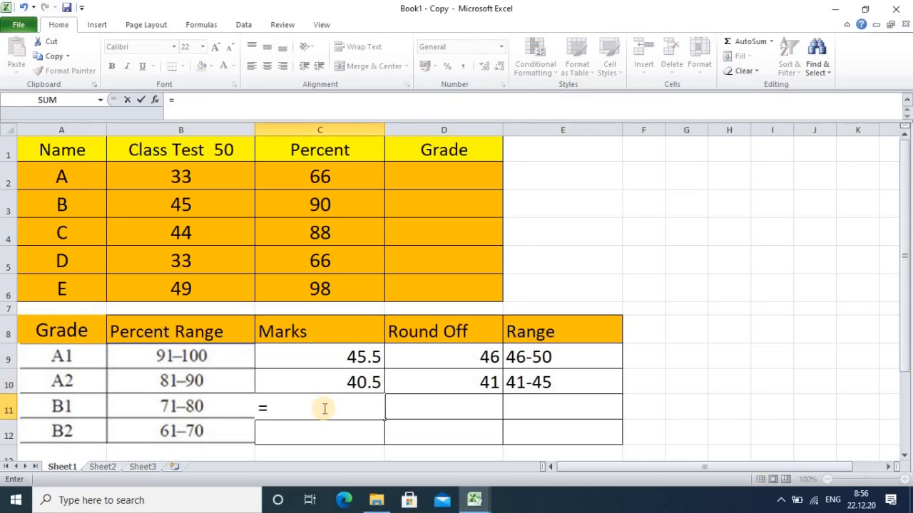
pyautogui.write('71/100')
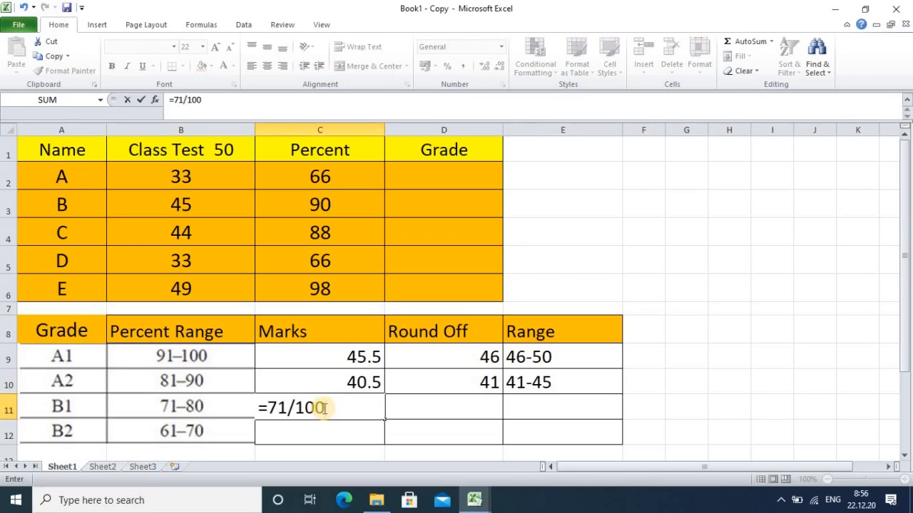
pyautogui.write('*50')
pyautogui.press('Return')
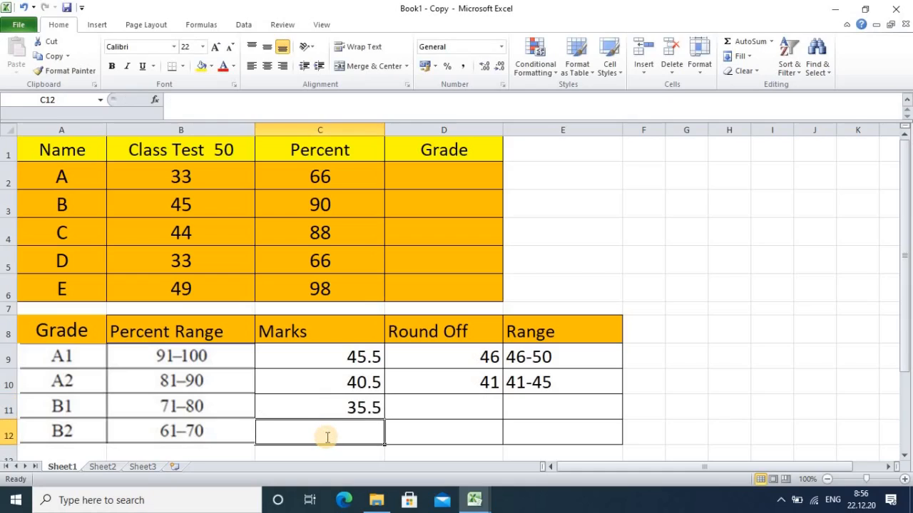
# Step: Enter the formula =61/100*50 in cell C12 for the lowest B2 marks
pyautogui.write('=6')
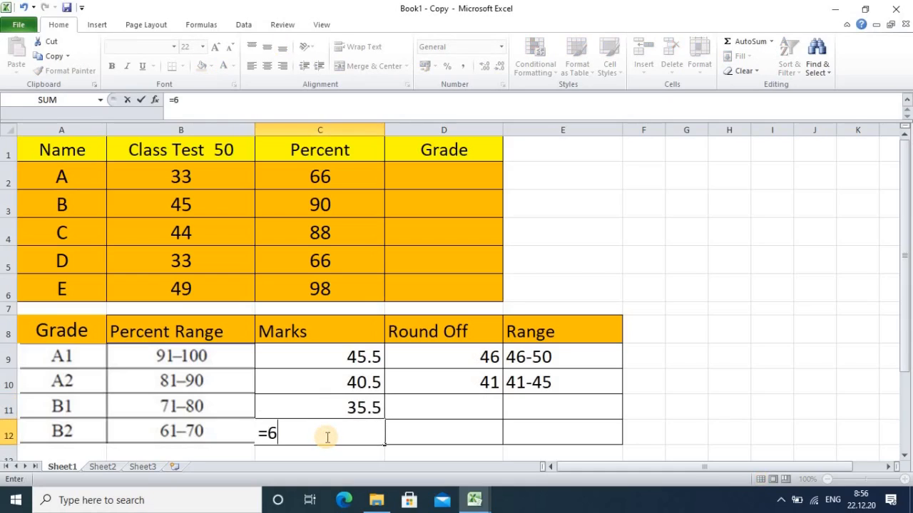
pyautogui.write('1/100')
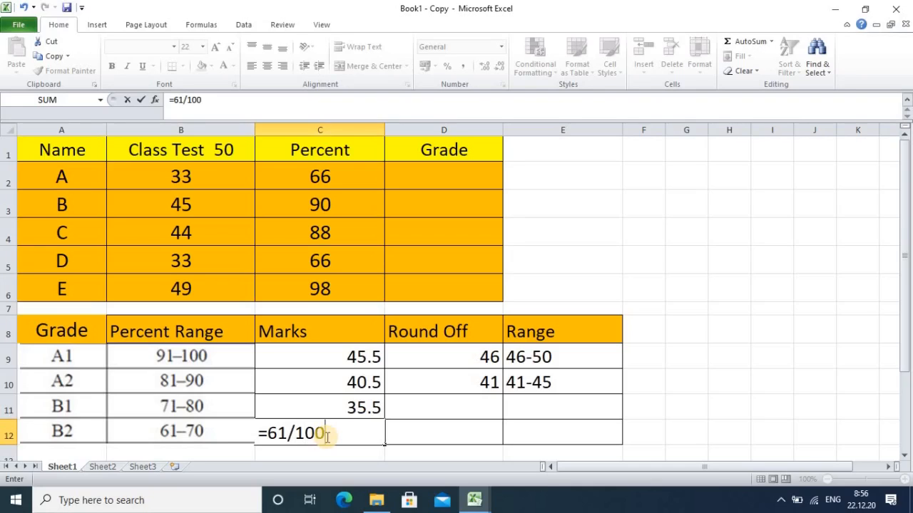
pyautogui.write('*50')
pyautogui.press('Return')
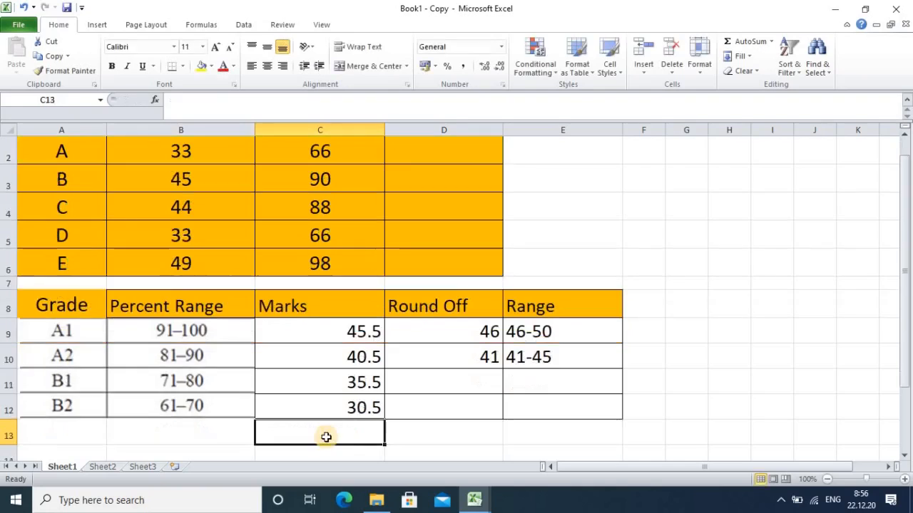
# Step: Fill the ROUND formula from D10 down to D12 for the B1 and B2 rows
pyautogui.click(460, 362)
pyautogui.moveTo(503, 370); pyautogui.dragTo(495, 415)
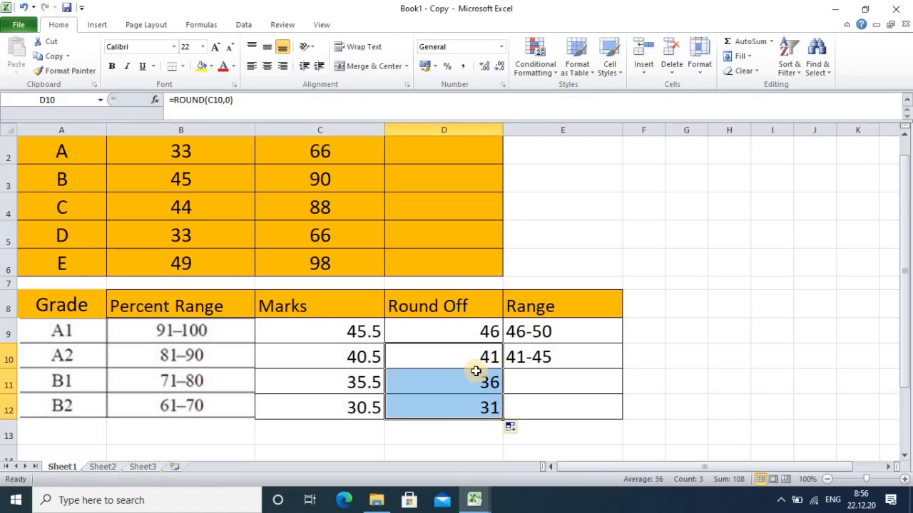
# Step: Enter the marks ranges 36-40 for B1 in cell E11 and 31-35 for B2 in cell E12
pyautogui.click(532, 381)
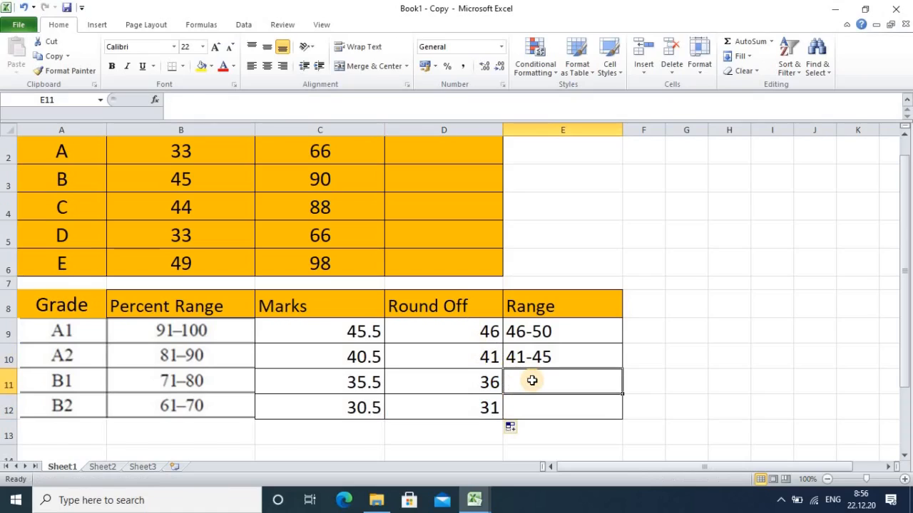
pyautogui.write('36')
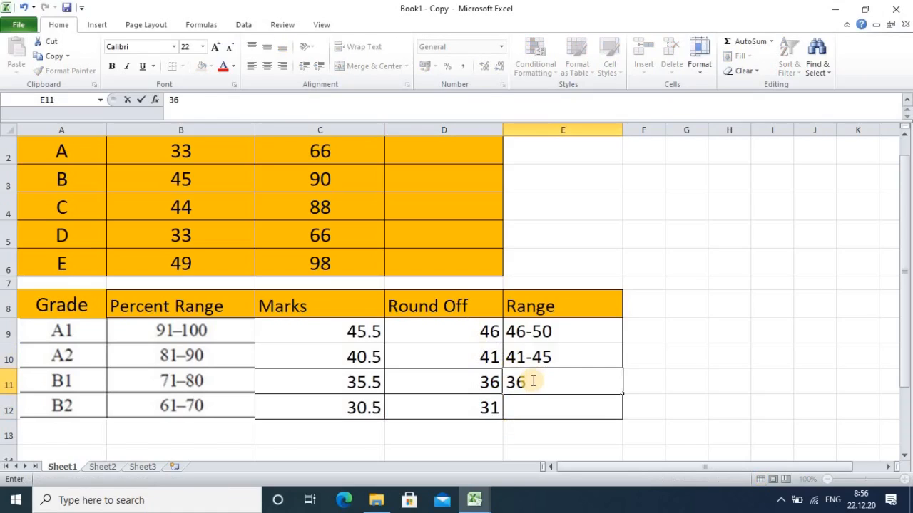
pyautogui.write('-40')
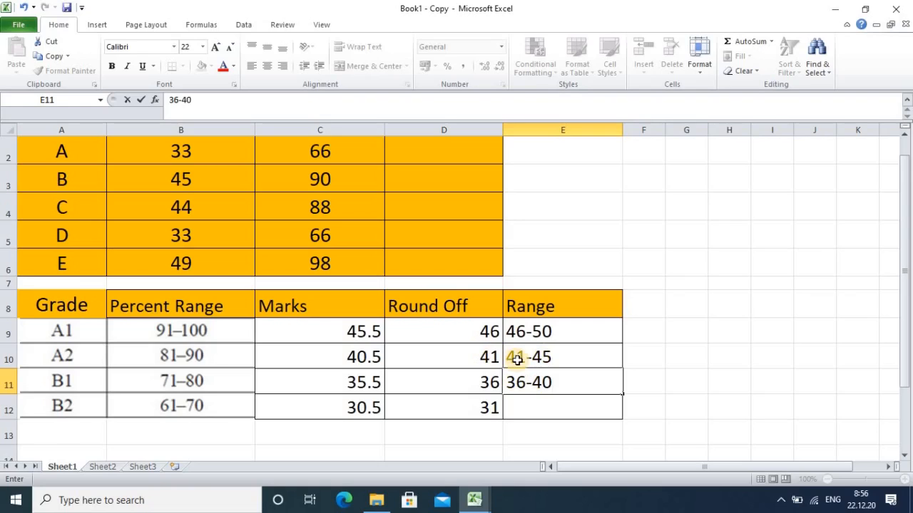
pyautogui.click(521, 411)
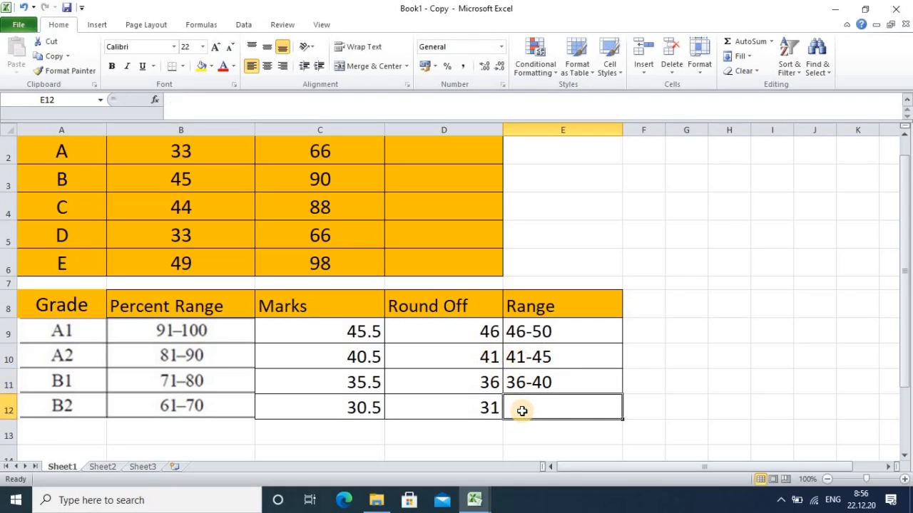
pyautogui.write('31')
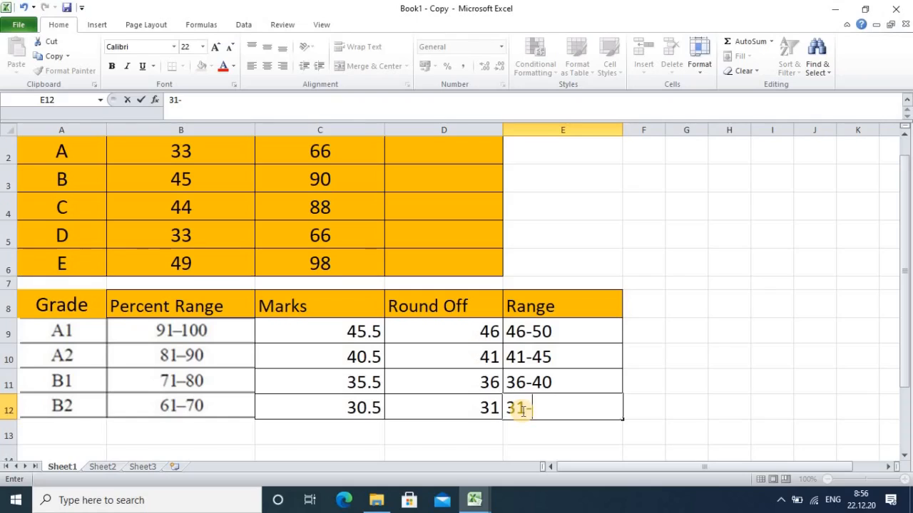
pyautogui.write('-35')
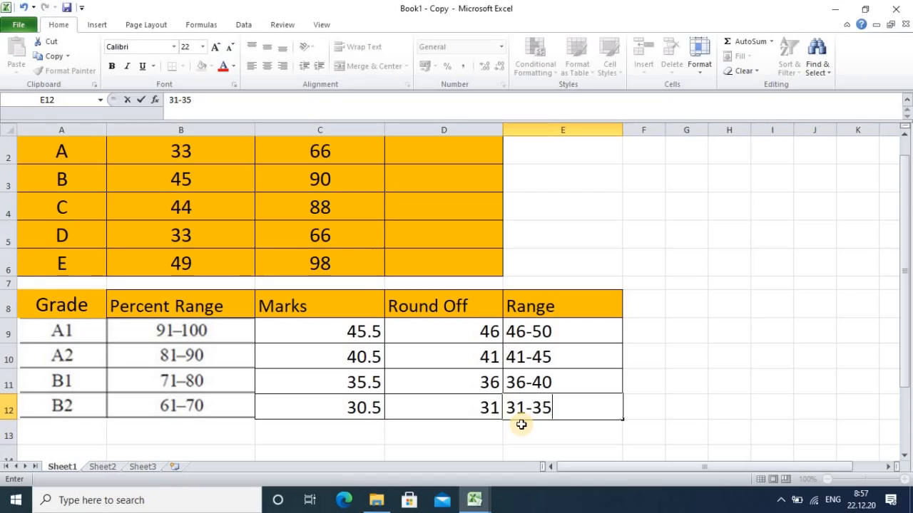
pyautogui.click(553, 334)
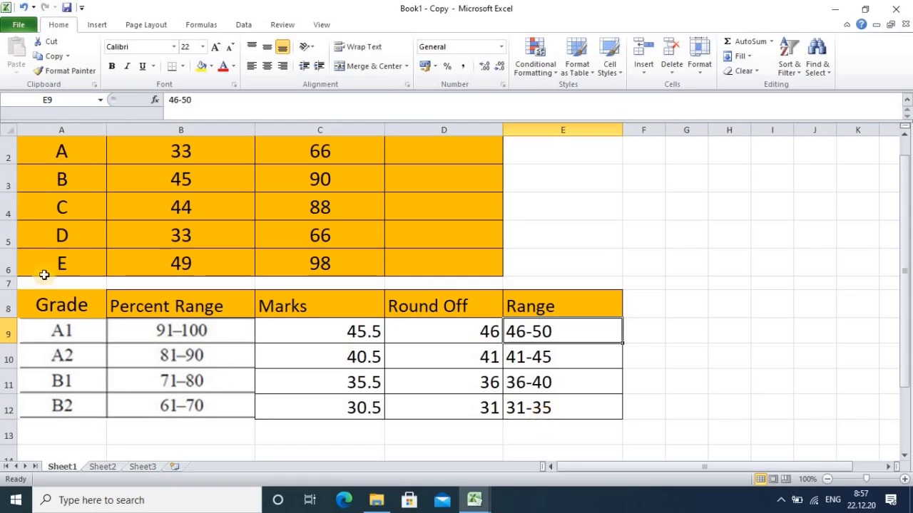
# Step: Select grade cell D2, then review the IF function's syntax and example on Sheet2 and return to Sheet1
pyautogui.scroll(1, 282, 274)
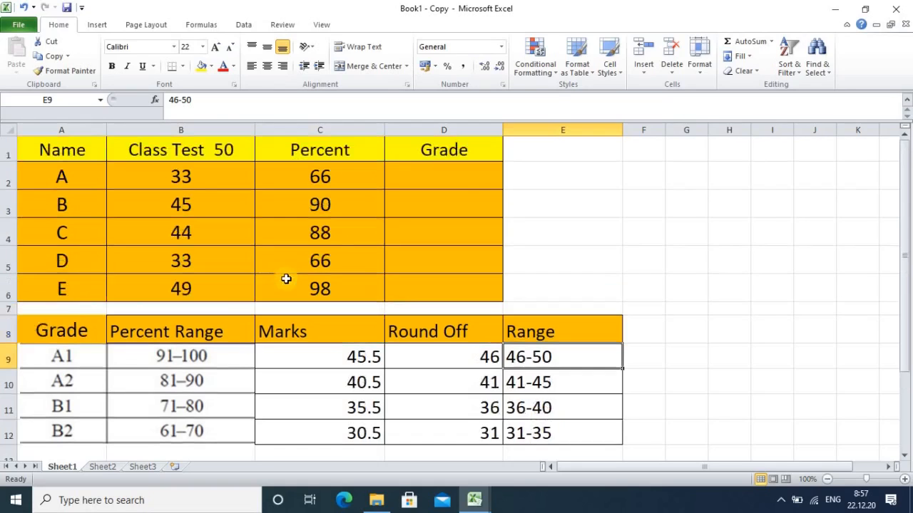
pyautogui.click(441, 173)
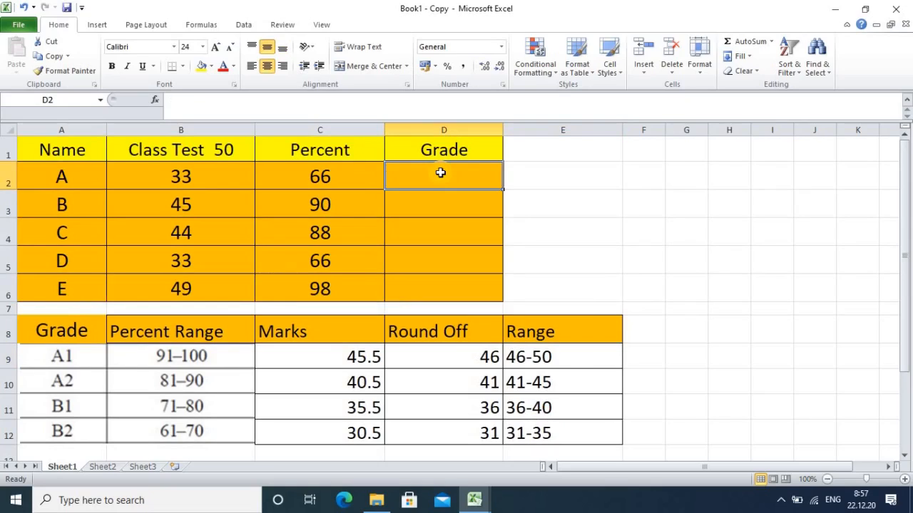
pyautogui.click(102, 467)
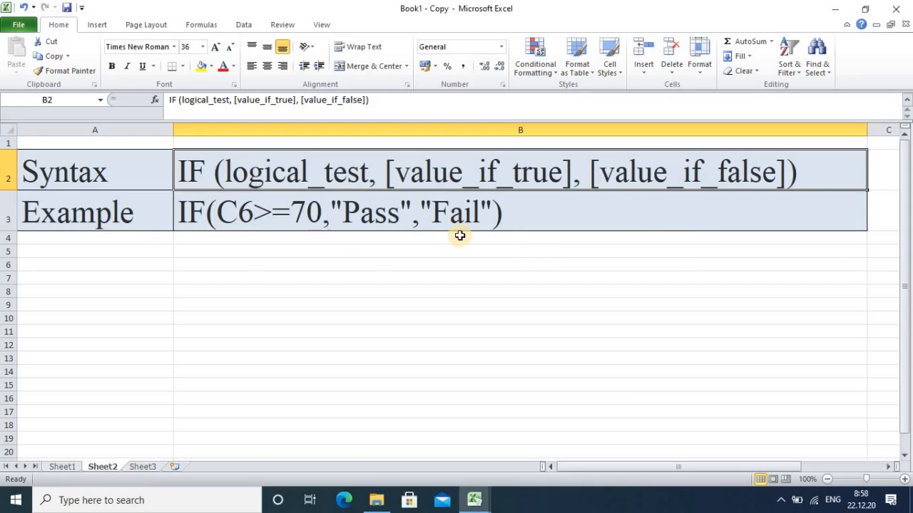
pyautogui.click(62, 468)
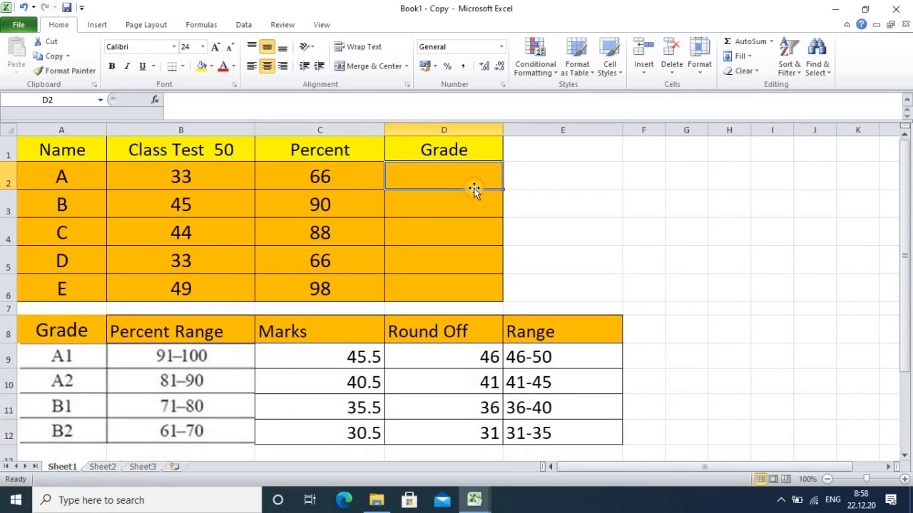
# Step: Begin the grade formula in cell D2 with =if(B2>=46,"A1", so marks of 46 or more return A1
pyautogui.write('=')
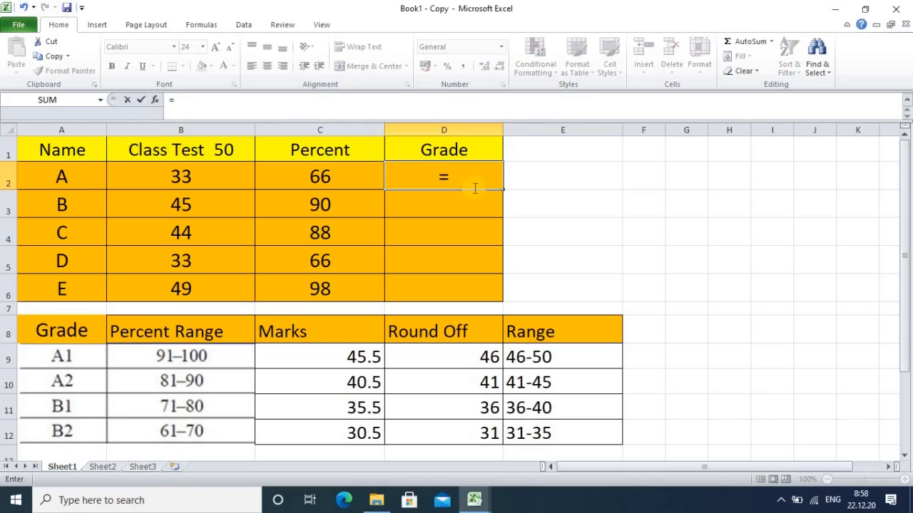
pyautogui.write('if')
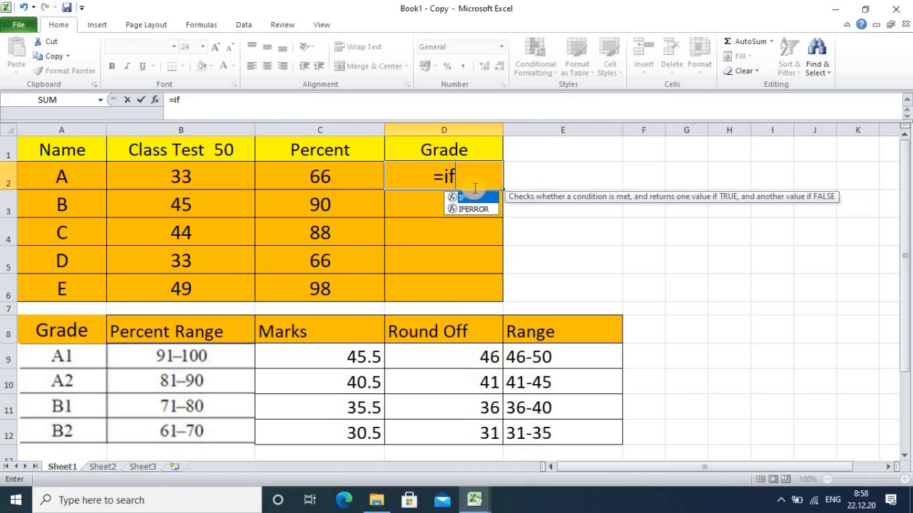
pyautogui.write('(')
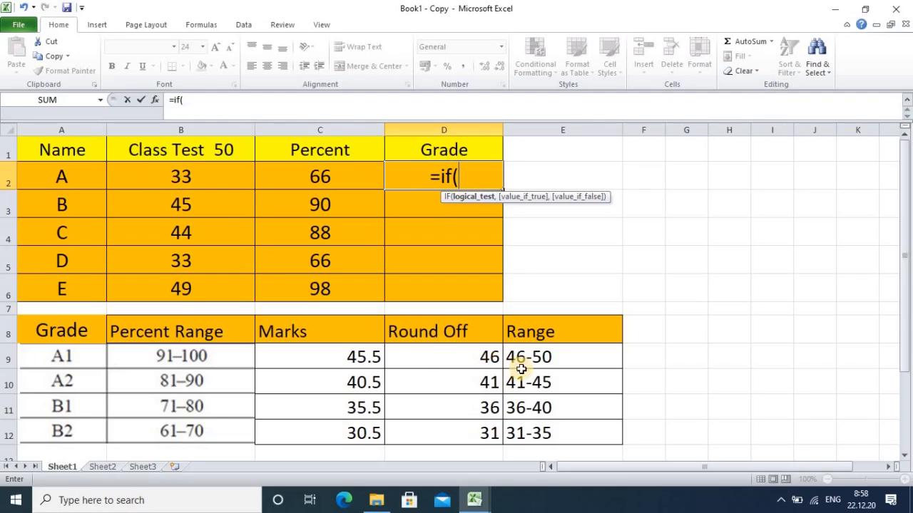
pyautogui.click(183, 176)
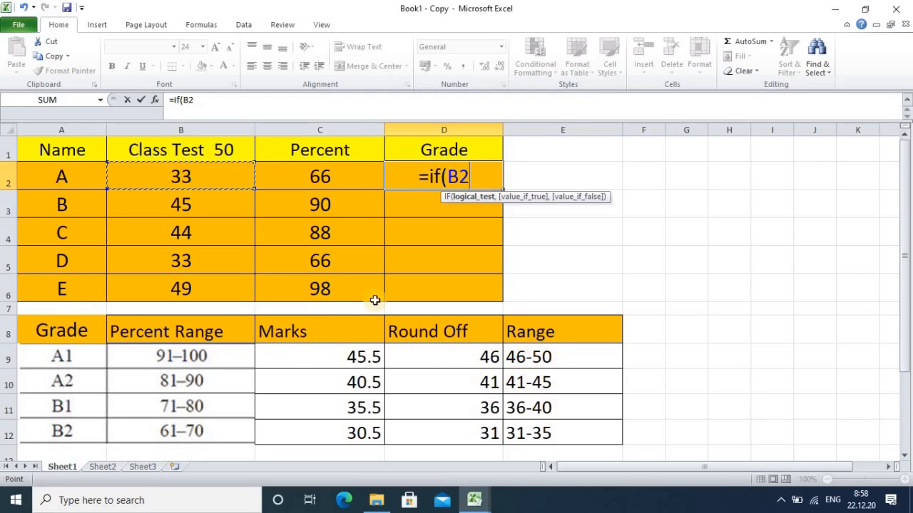
pyautogui.write('>')
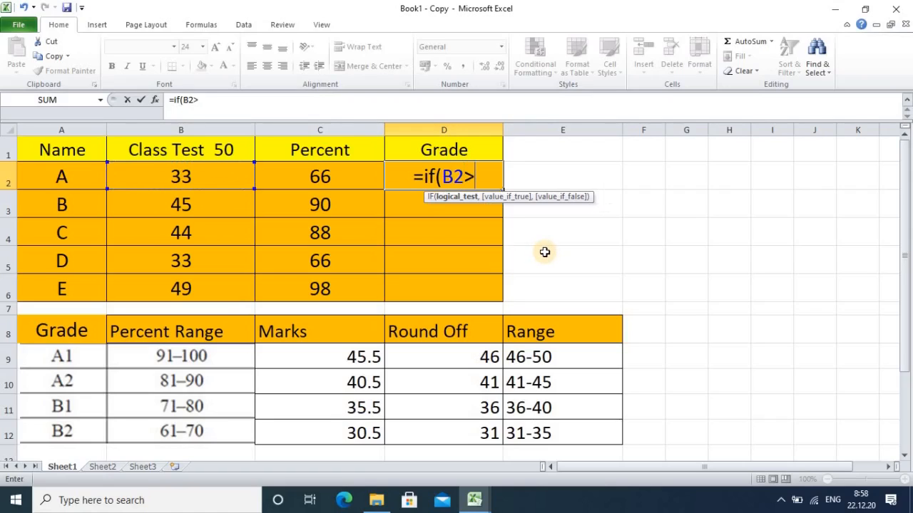
pyautogui.write('=')
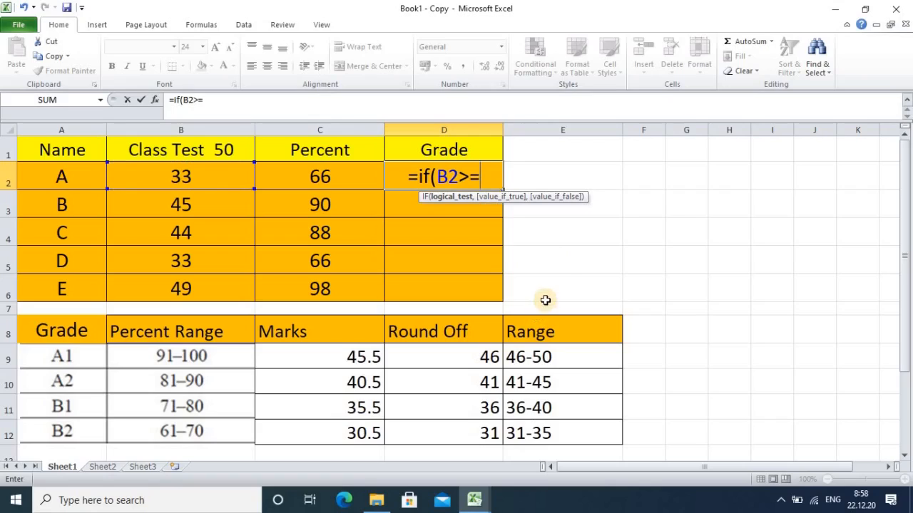
pyautogui.write('46')
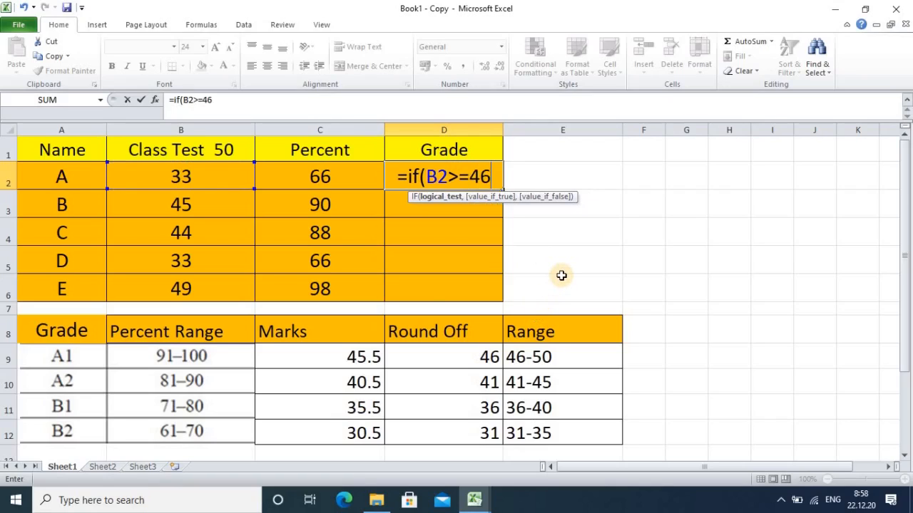
pyautogui.write(',')
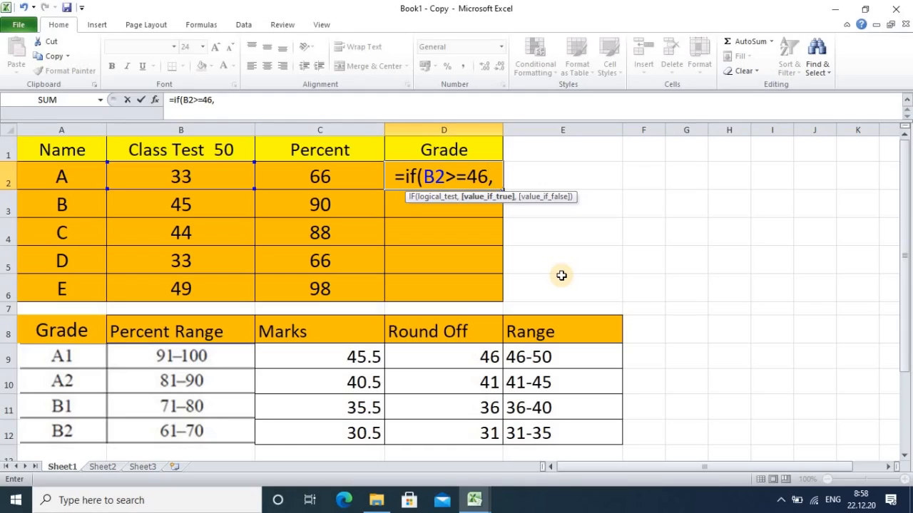
pyautogui.write('"')
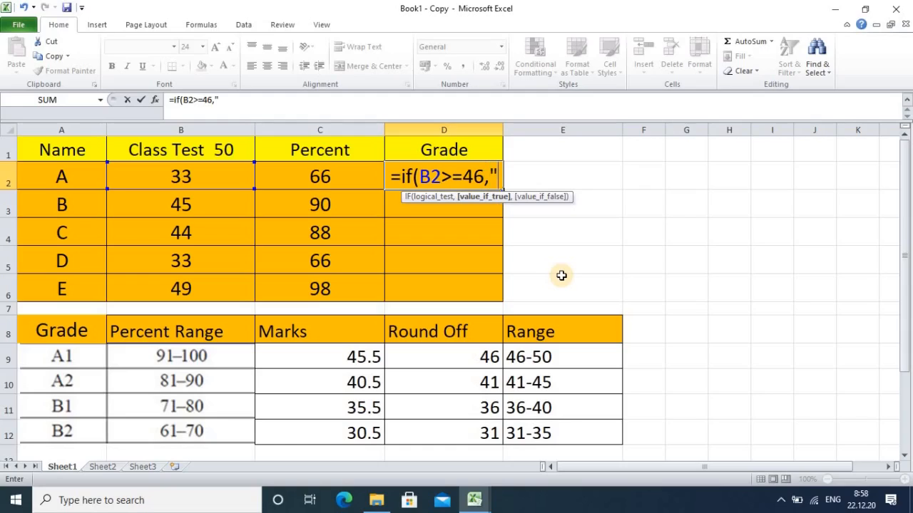
pyautogui.write('A1')
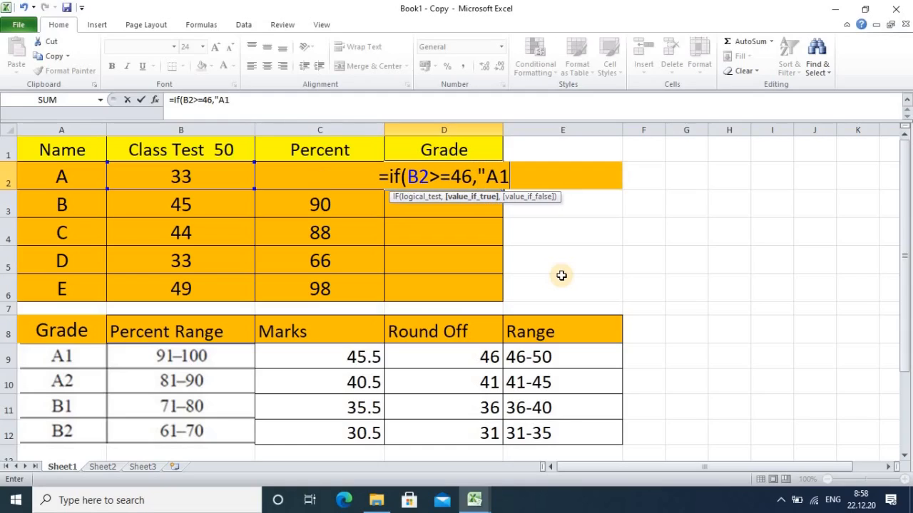
pyautogui.write('"')
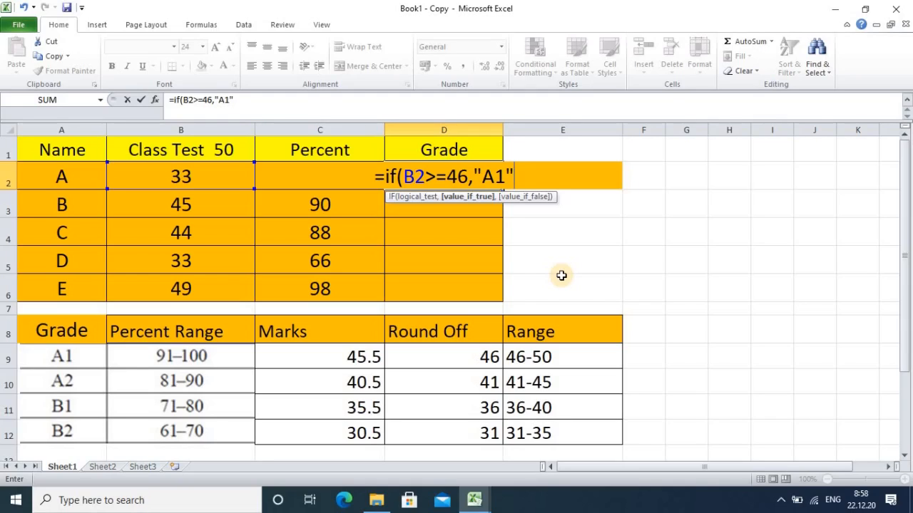
pyautogui.write(',')
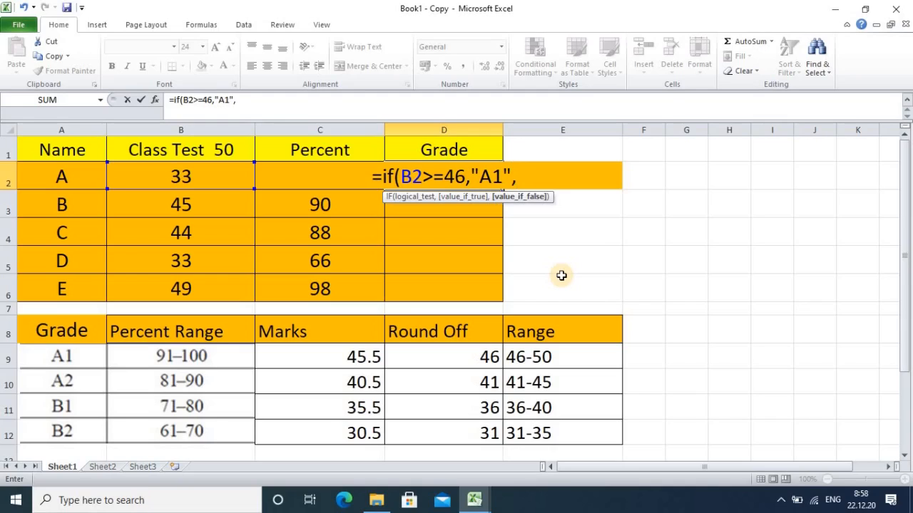
pyautogui.write('if')
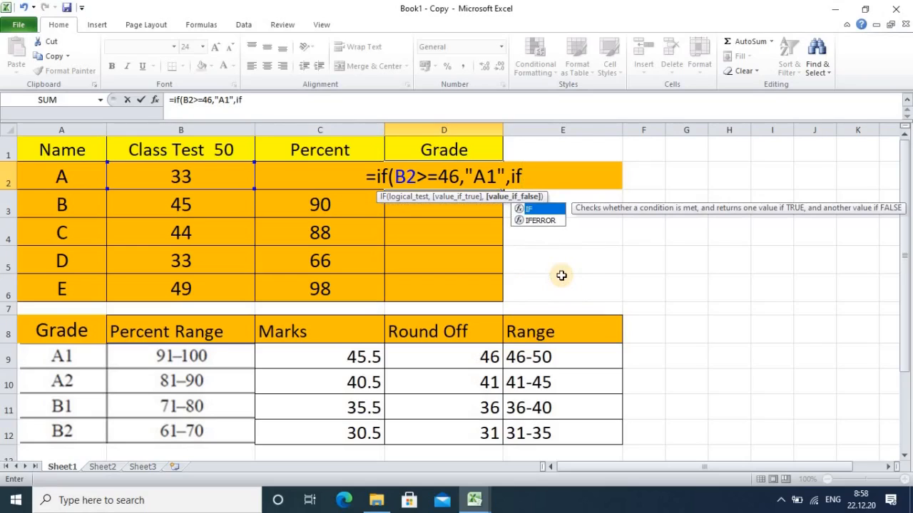
pyautogui.write('(')
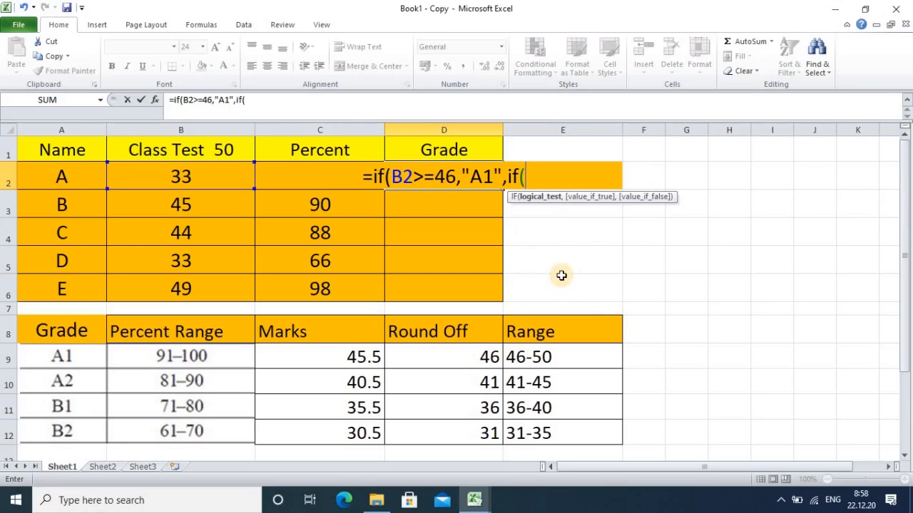
# Step: Continue the D2 grade formula with a nested if(B2>=41,"A2", so marks of 41 or more return A2
pyautogui.click(176, 179)
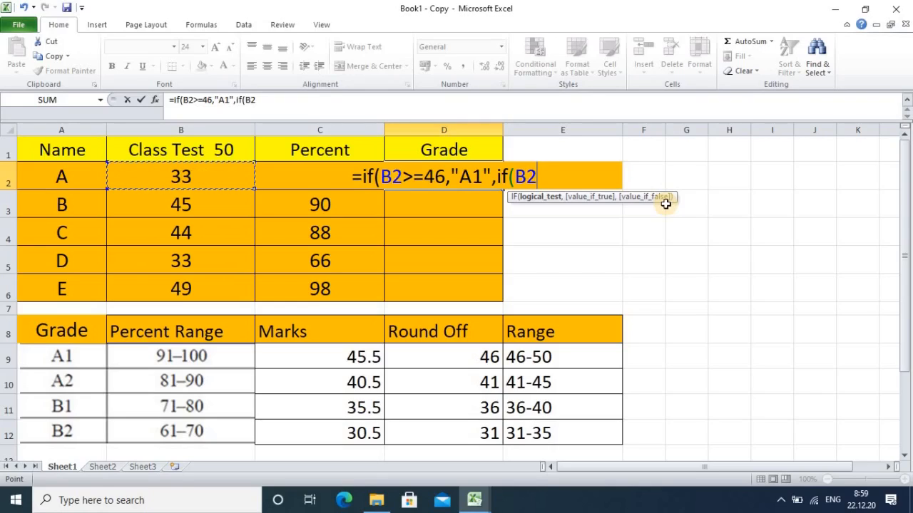
pyautogui.write('>')
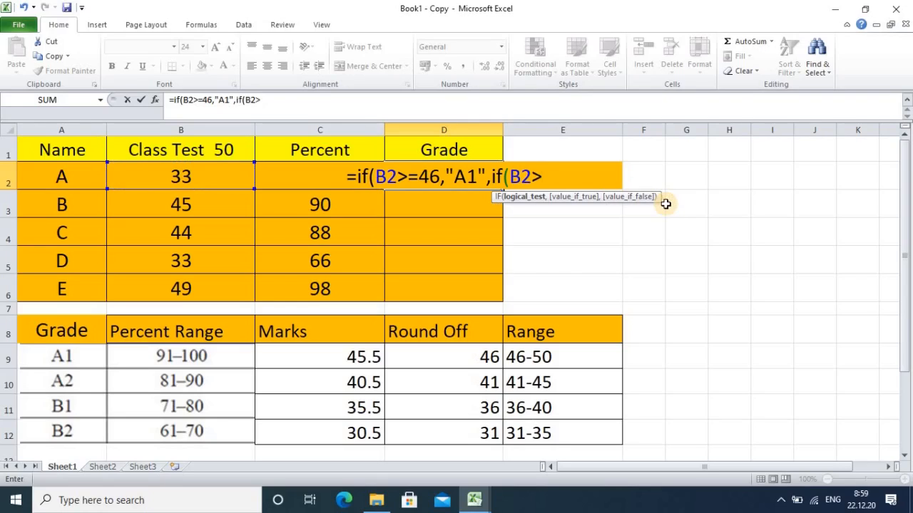
pyautogui.write('=')
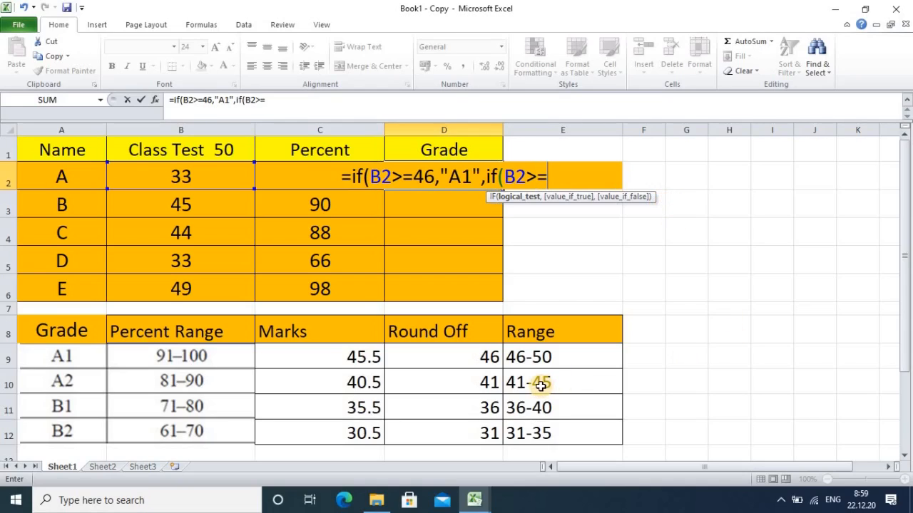
pyautogui.write('41')
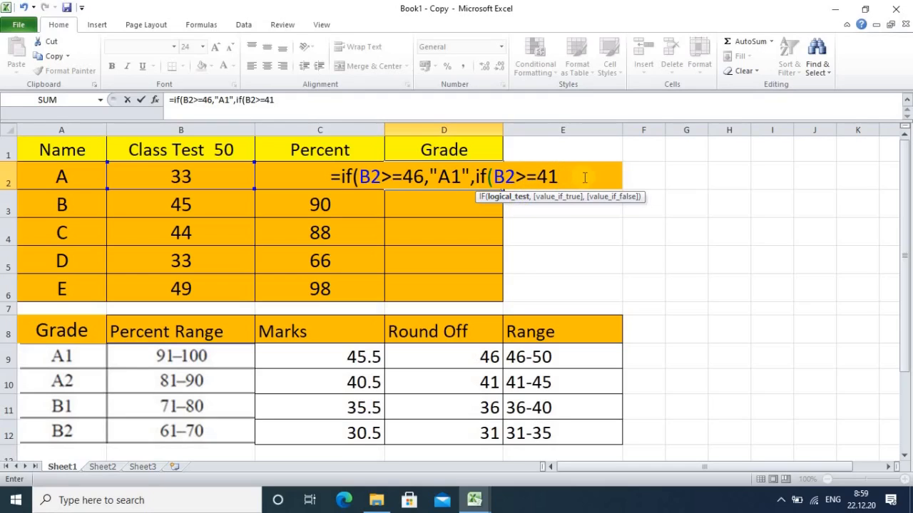
pyautogui.write(',')
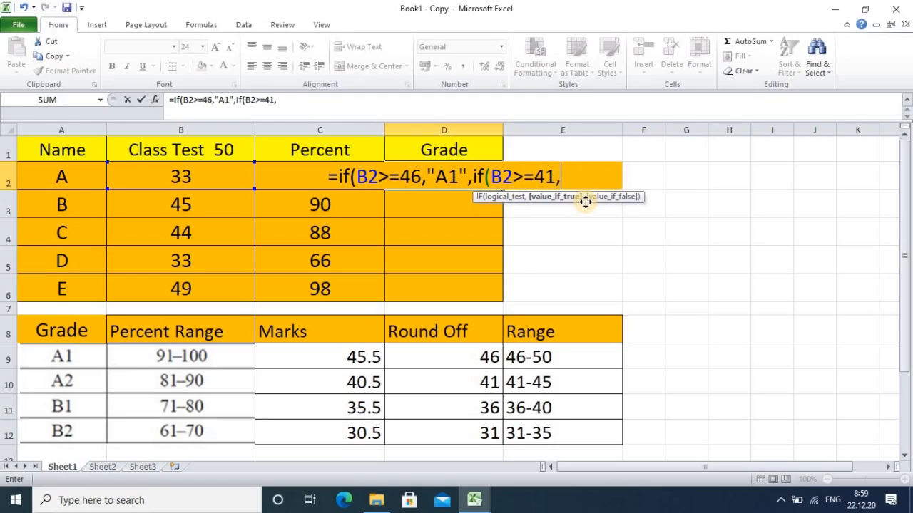
pyautogui.write('"')
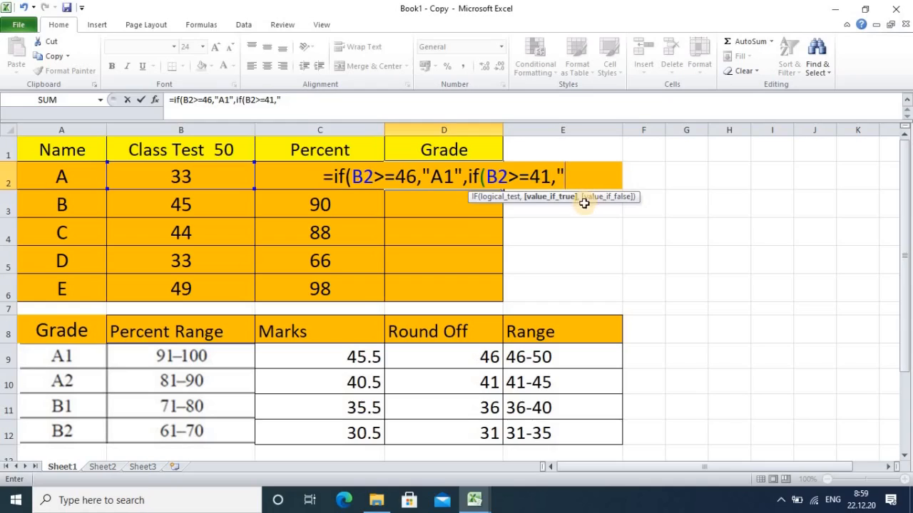
pyautogui.write('A2')
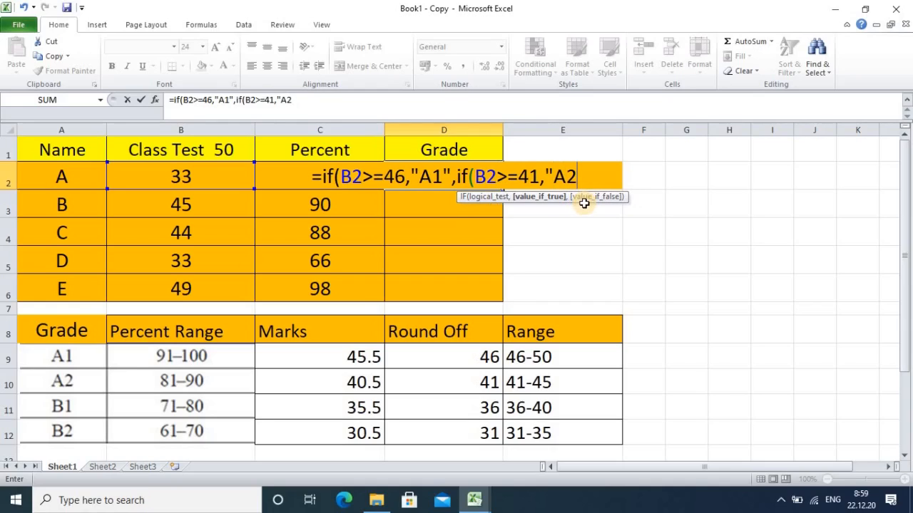
pyautogui.write('",')
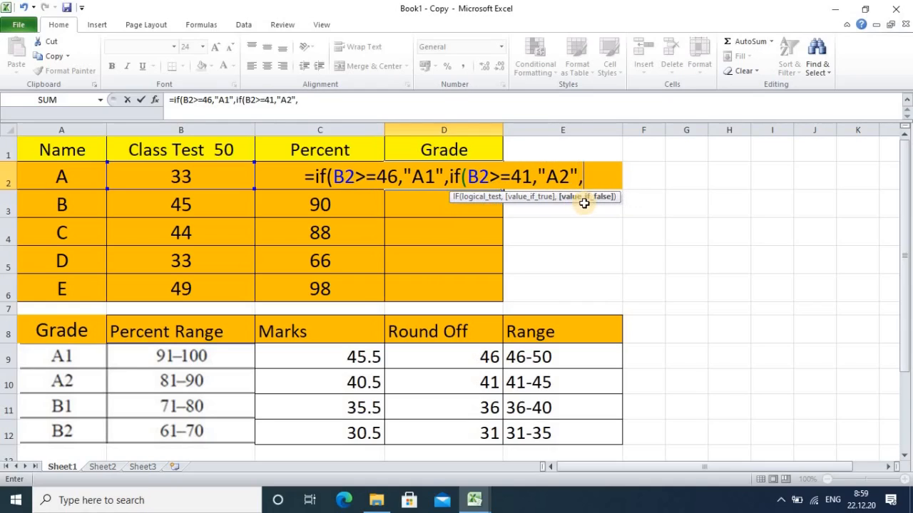
pyautogui.write('if')
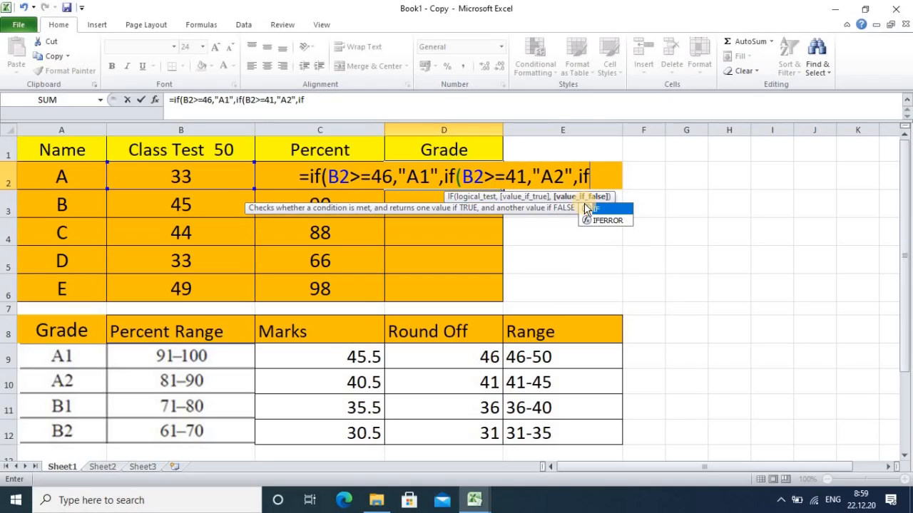
pyautogui.write('(')
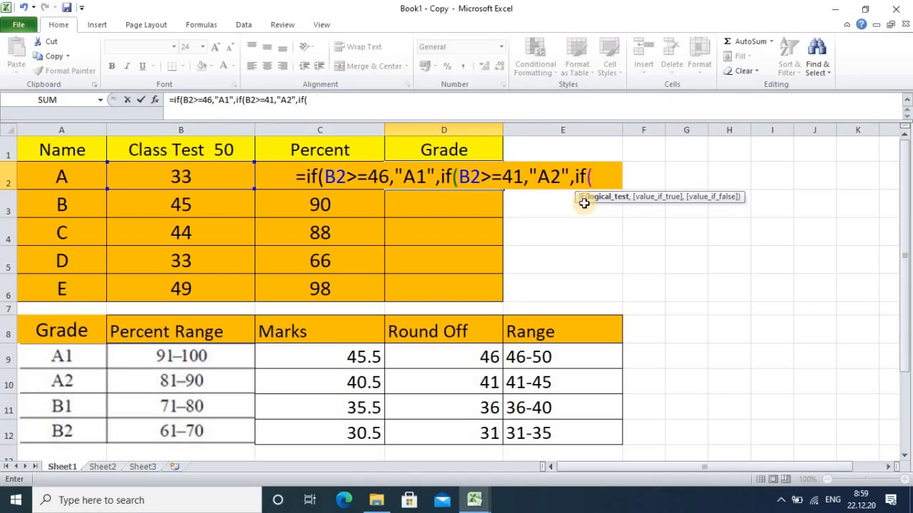
# Step: Add a third nested condition, if(B2>=36,"B1", to the D2 formula so marks of 36 or more return B1
pyautogui.click(160, 184)
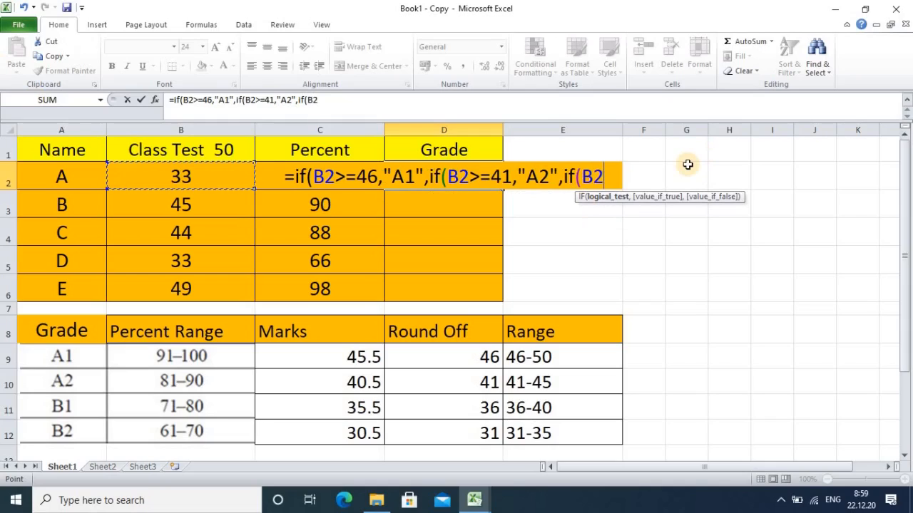
pyautogui.write('>')
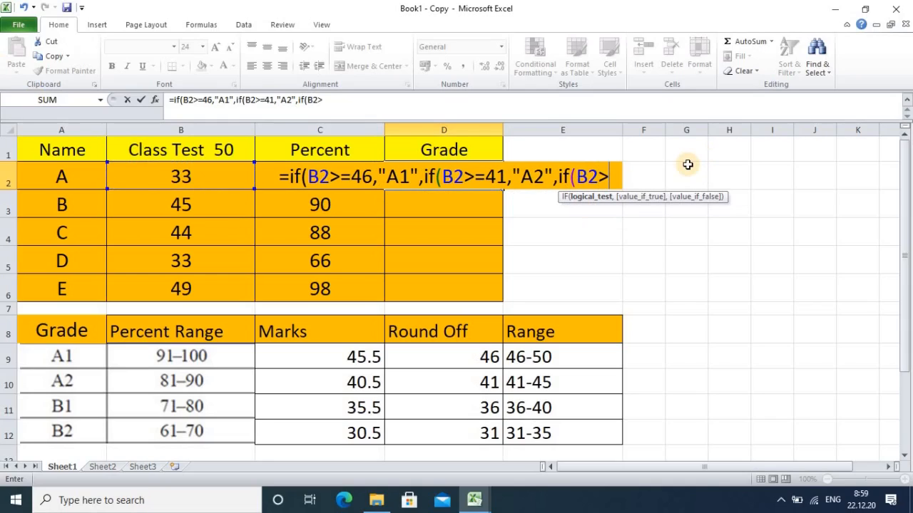
pyautogui.write('=')
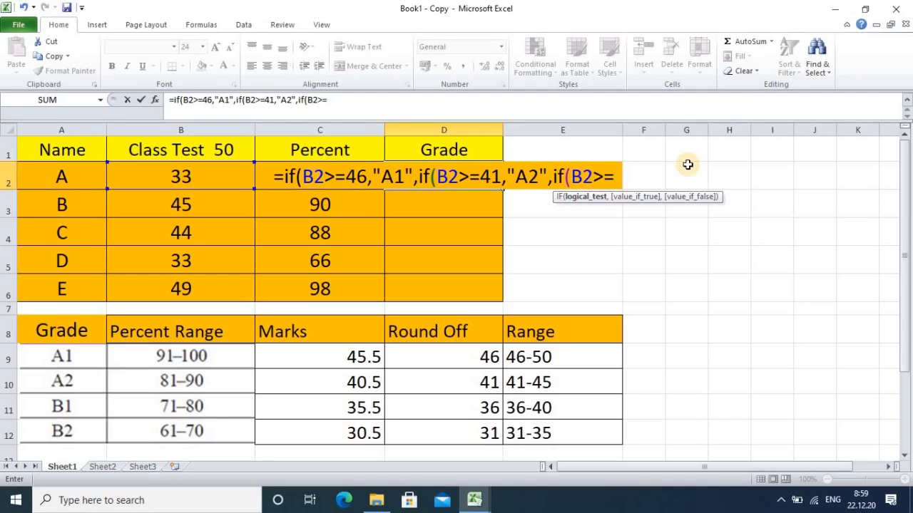
pyautogui.write('3')
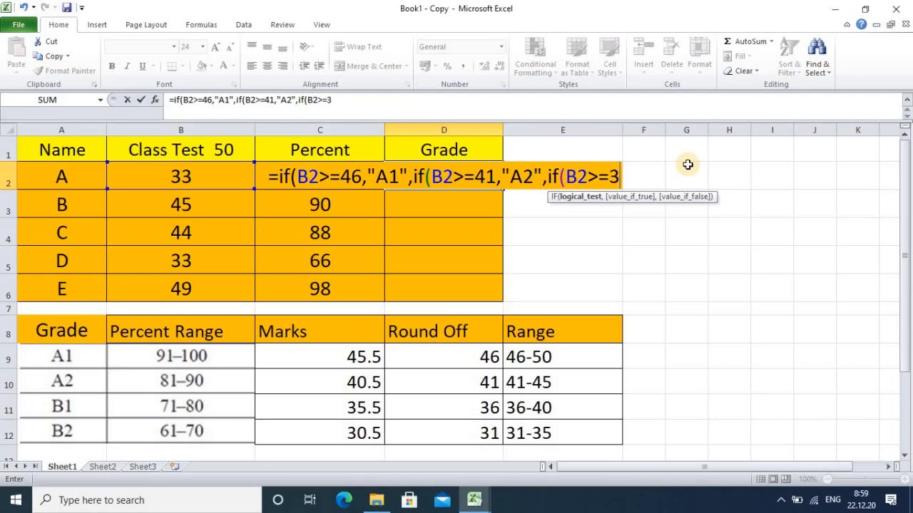
pyautogui.write('6')
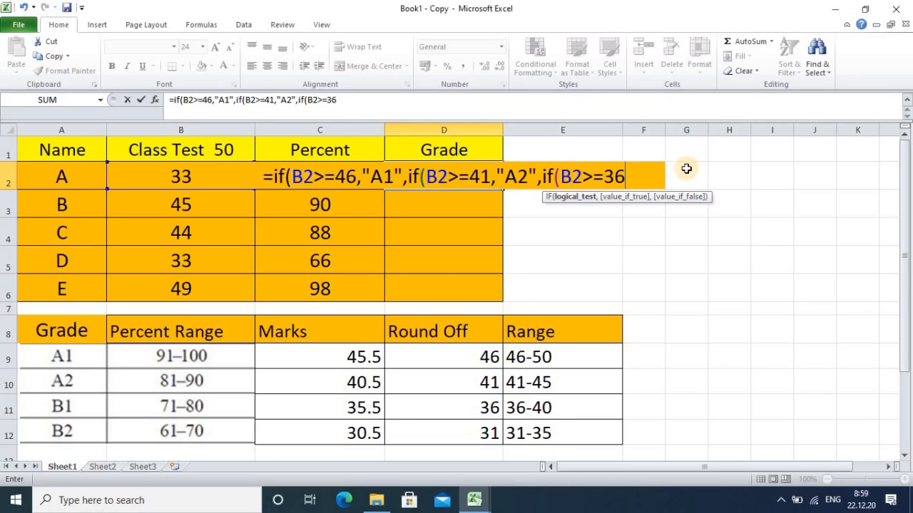
pyautogui.write(',')
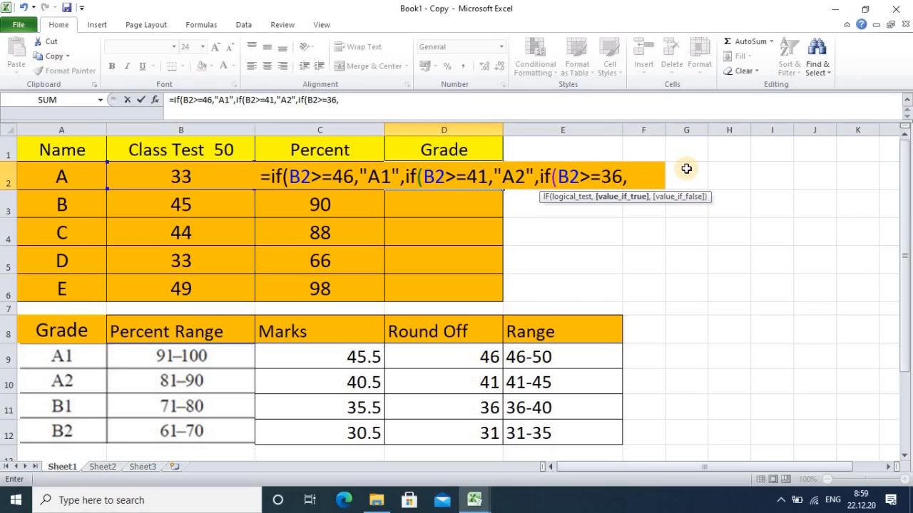
pyautogui.write('"')
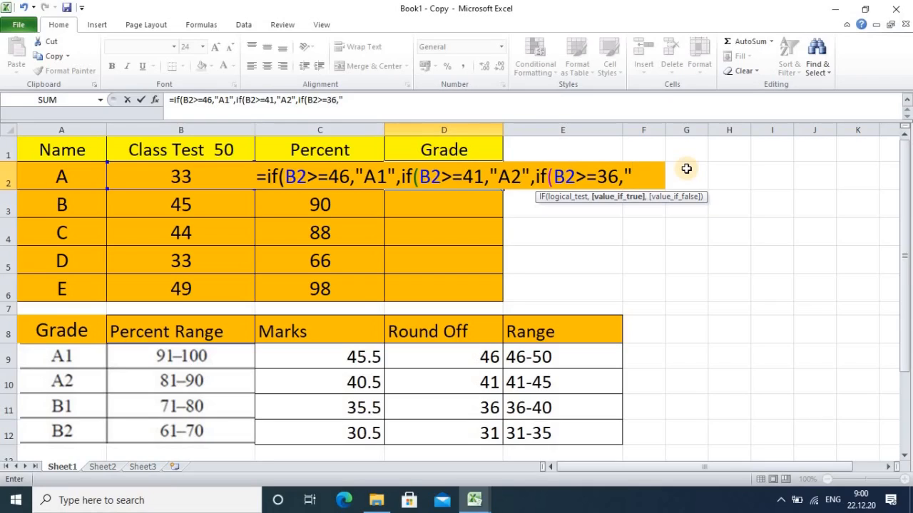
pyautogui.write('B1')
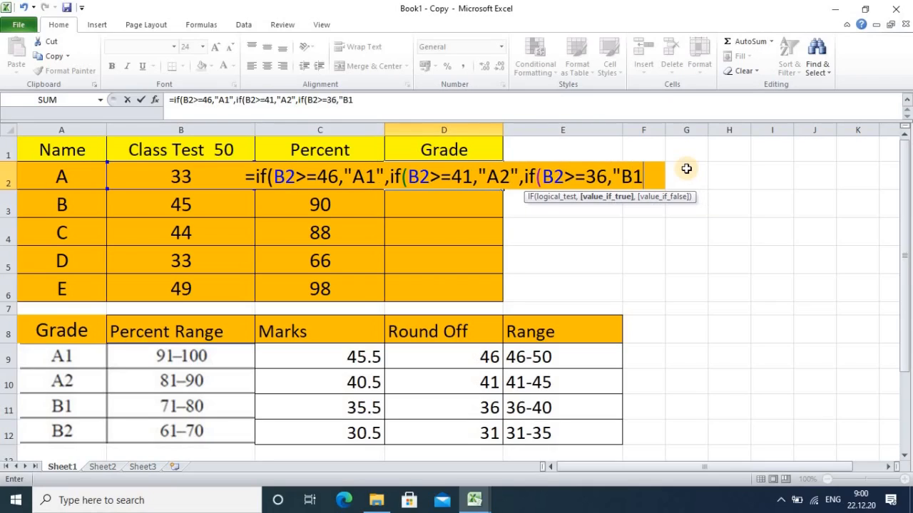
pyautogui.write('"')
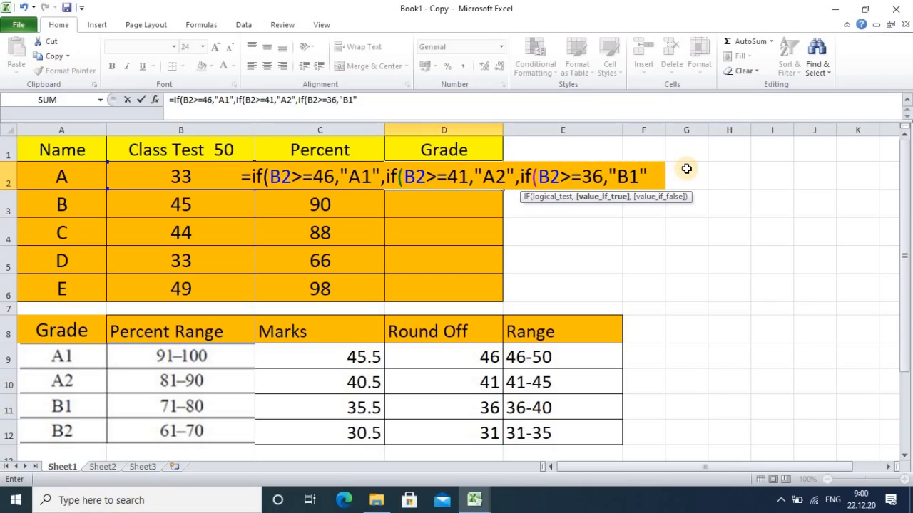
pyautogui.write(',i')
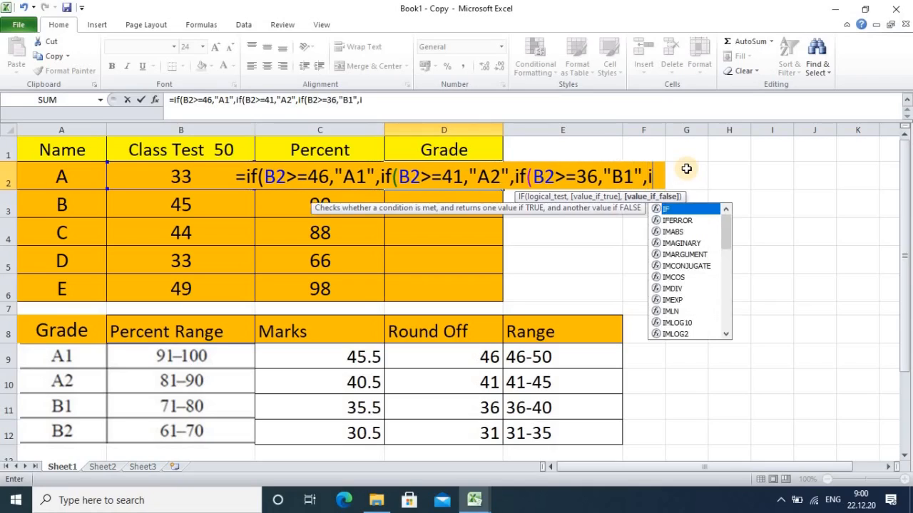
pyautogui.write('f')
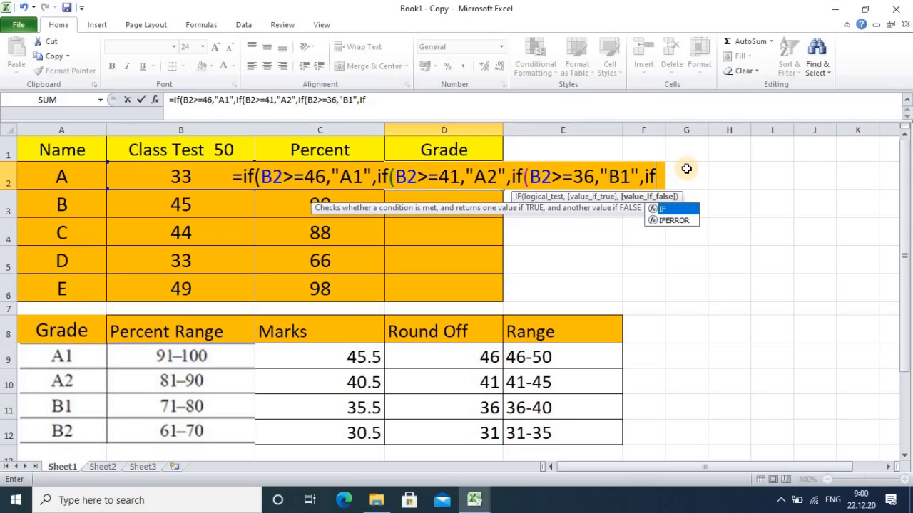
pyautogui.write('(')
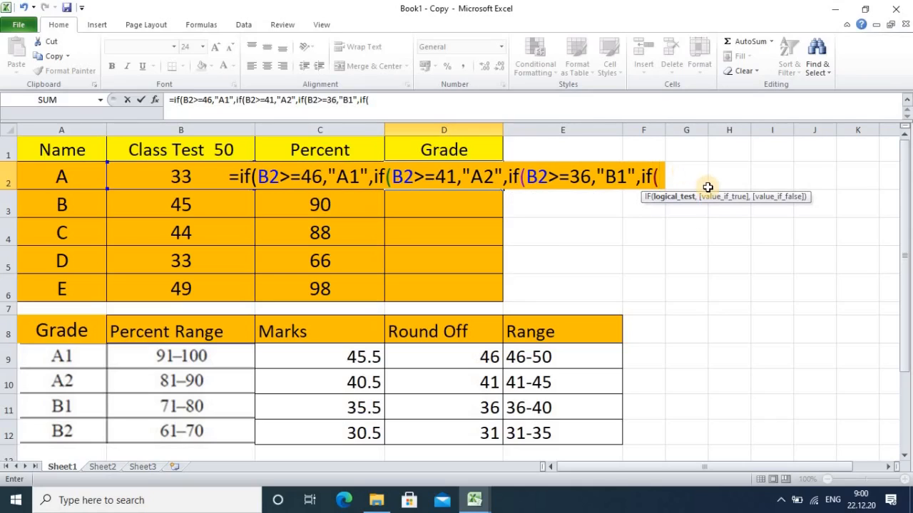
# Step: Complete the D2 formula with a fourth nested if(B2>=31,"B2", close all four brackets and enter it
pyautogui.click(155, 184)
pyautogui.write('>')
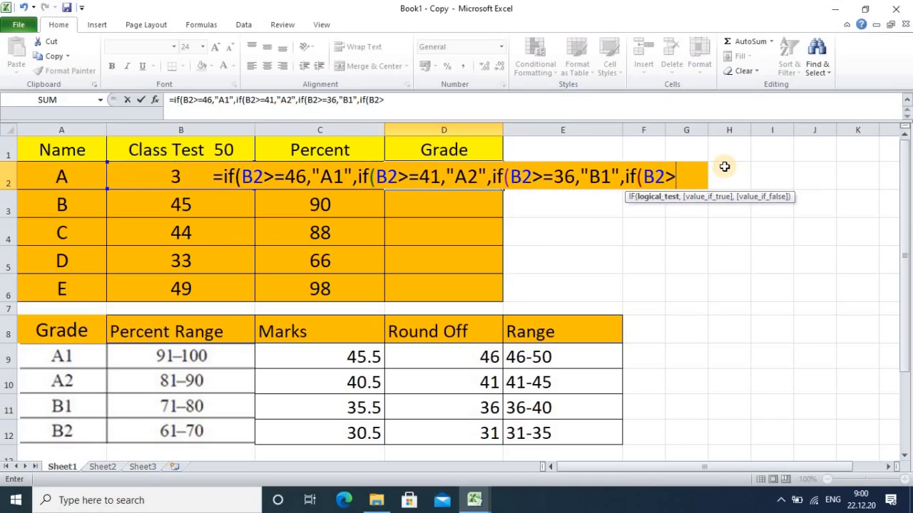
pyautogui.write('=')
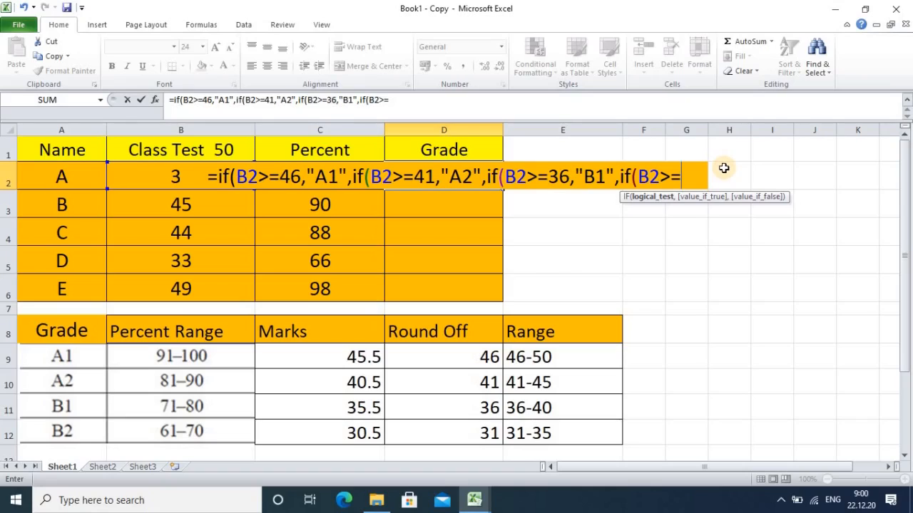
pyautogui.write('31')
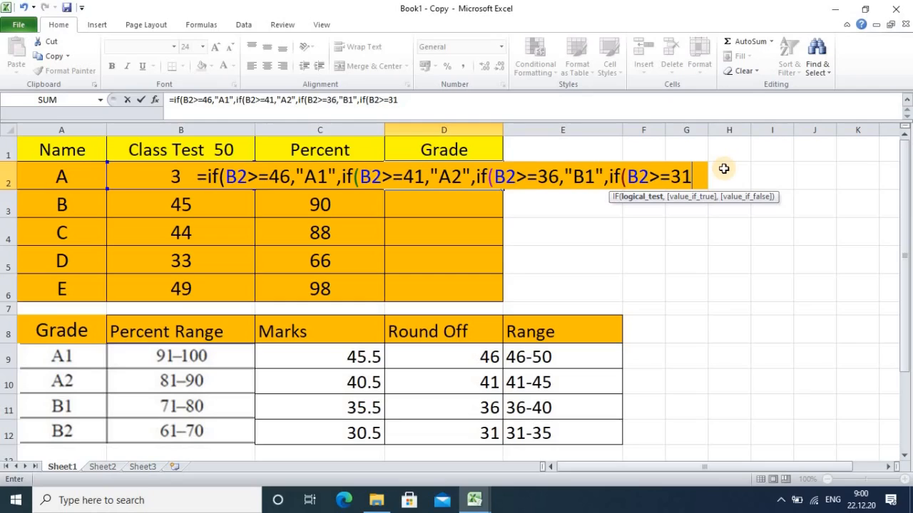
pyautogui.write(',"')
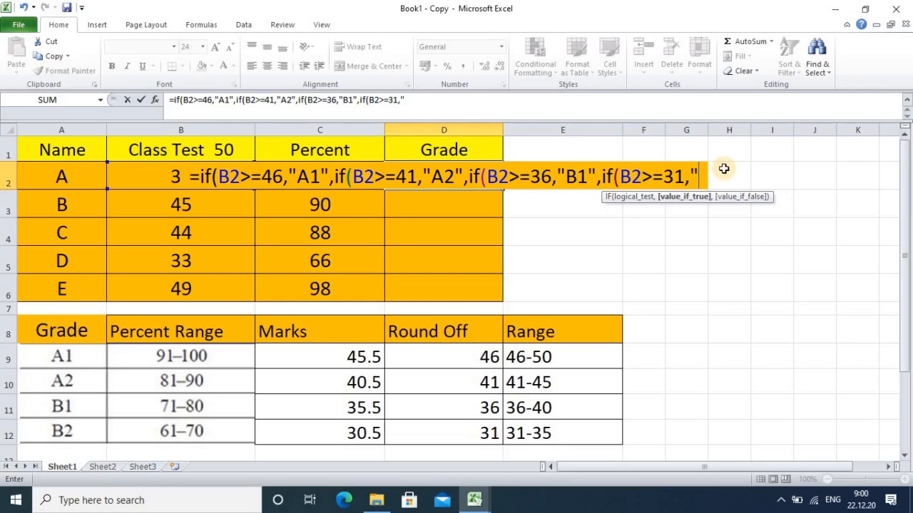
pyautogui.write('B2')
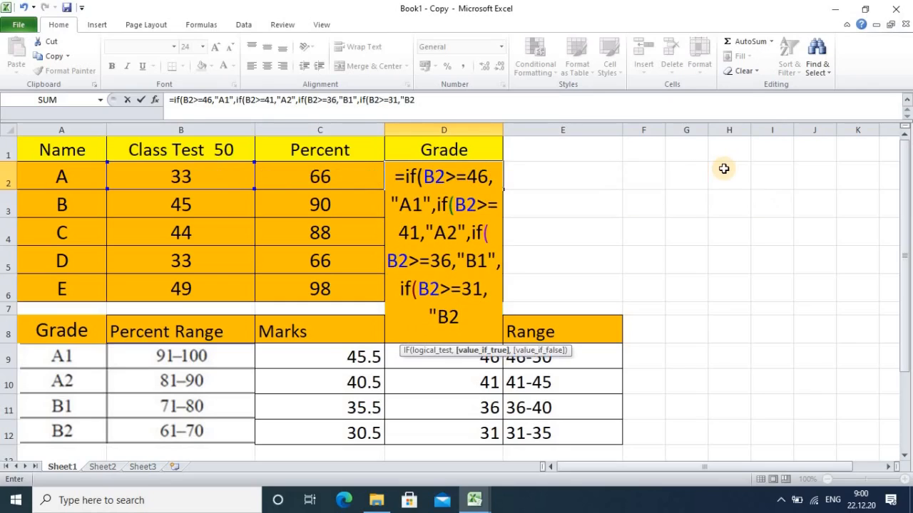
pyautogui.write('"')
pyautogui.write('))))')
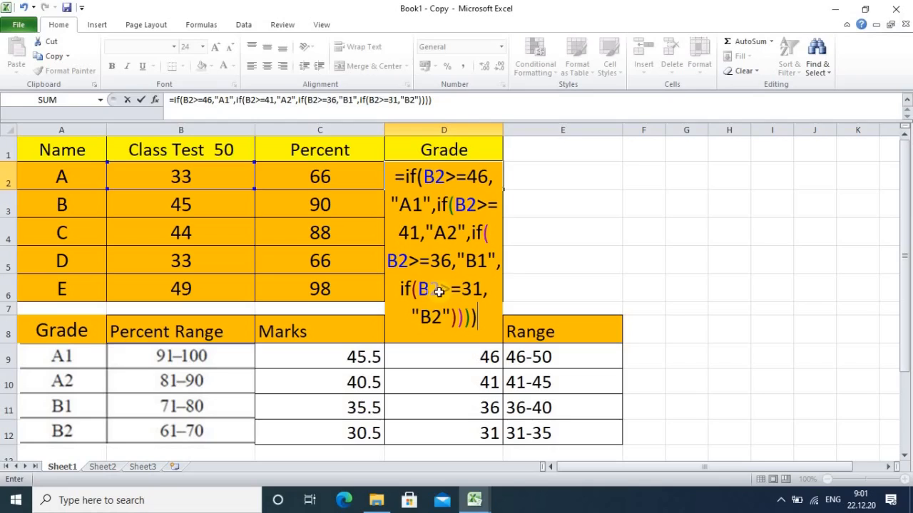
pyautogui.press('Return')
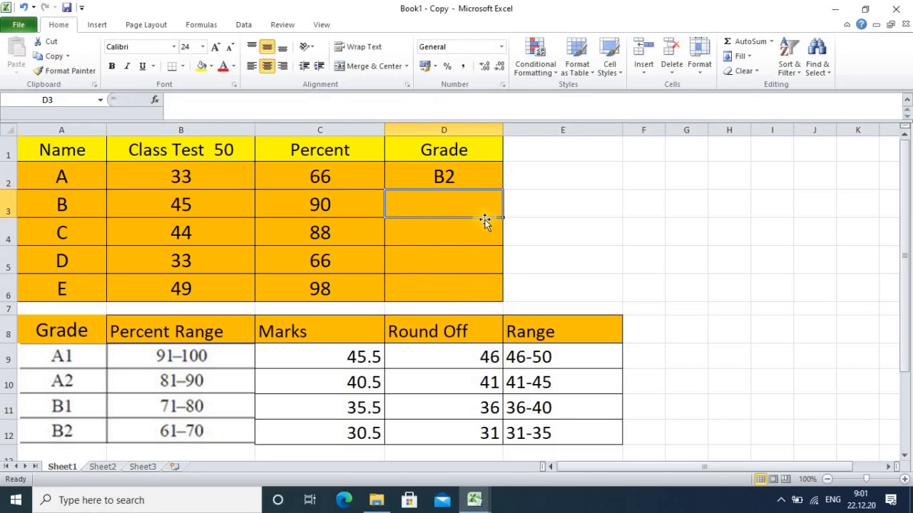
# Step: Fill the nested IF grade formula from D2 down to D6 for the remaining students and reselect D2
pyautogui.click(445, 179)
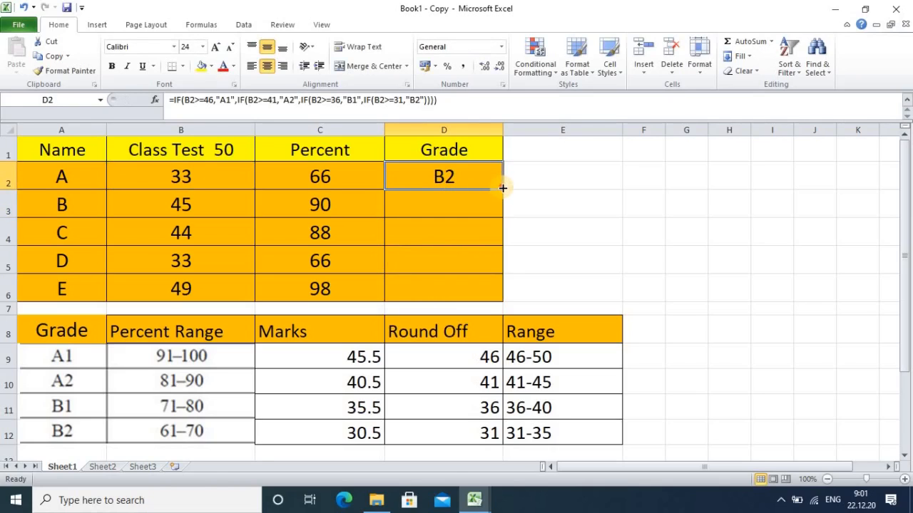
pyautogui.moveTo(501, 187); pyautogui.dragTo(486, 300)
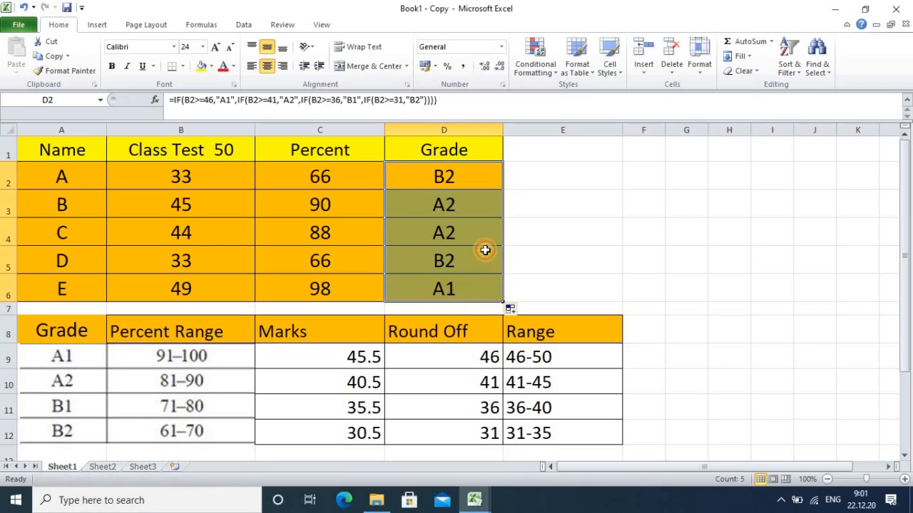
pyautogui.click(452, 179)
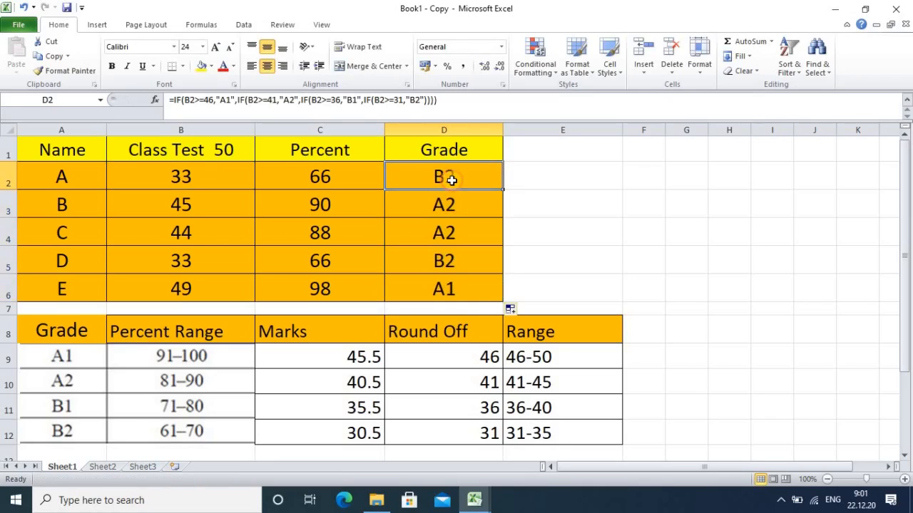